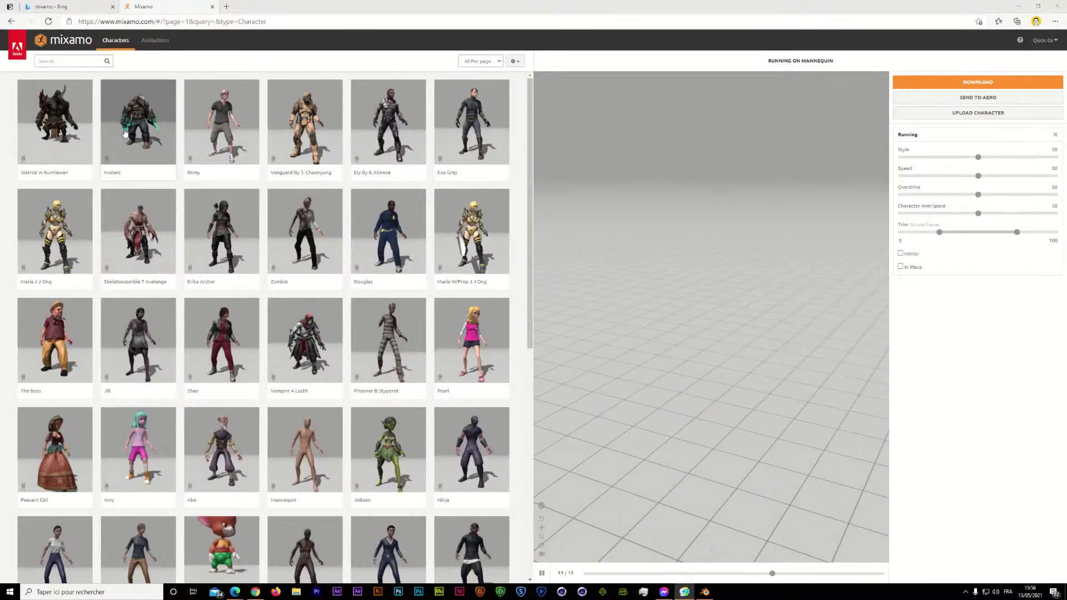
Switch the Mixamo character to the Mannequin and bring up the Animations library
click(309, 440)
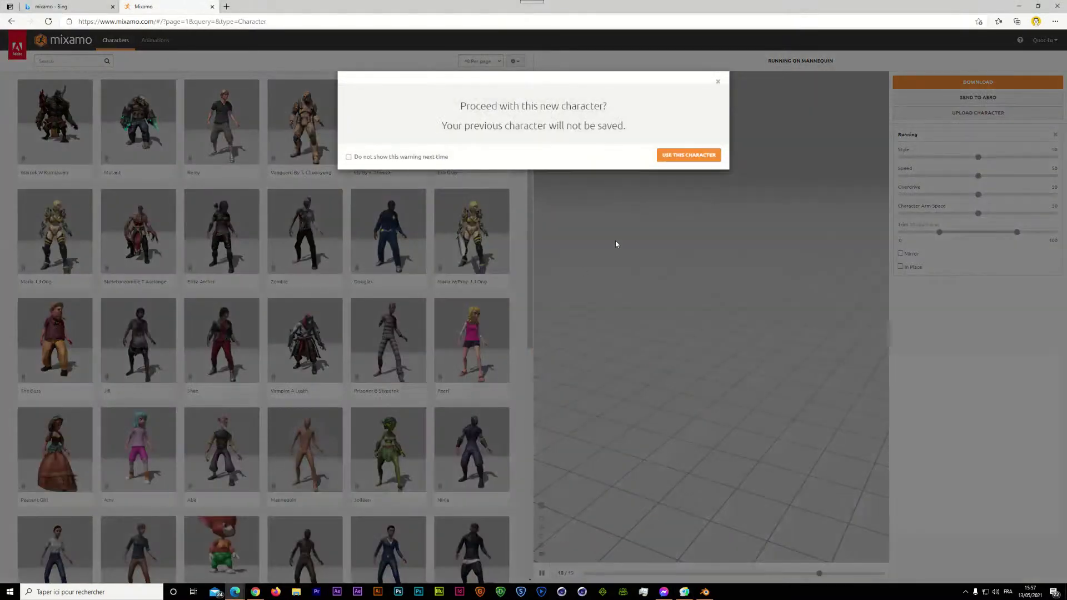
click(719, 83)
click(308, 462)
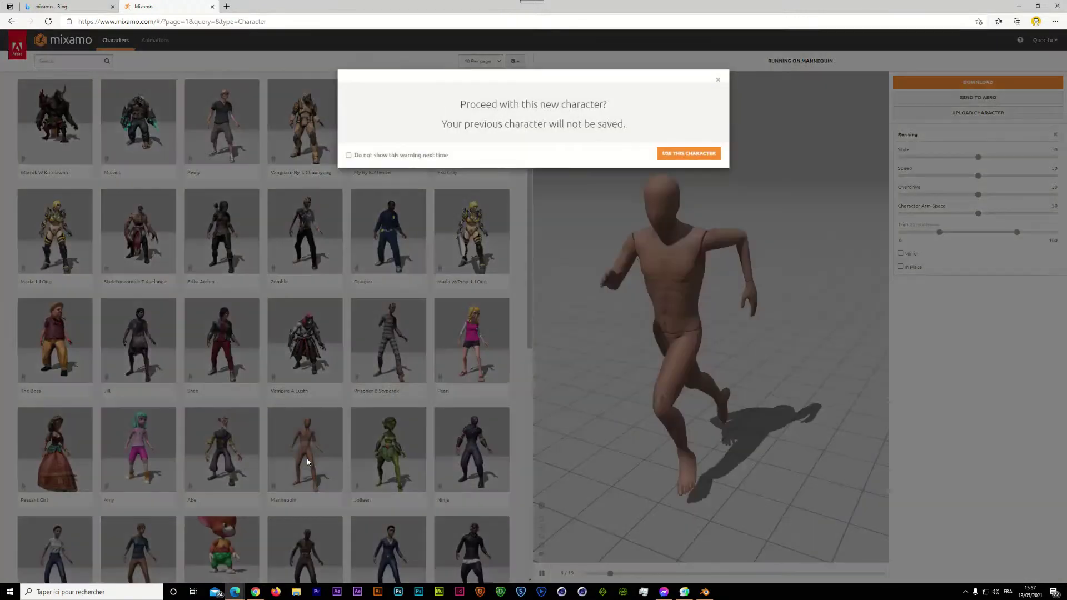
click(679, 155)
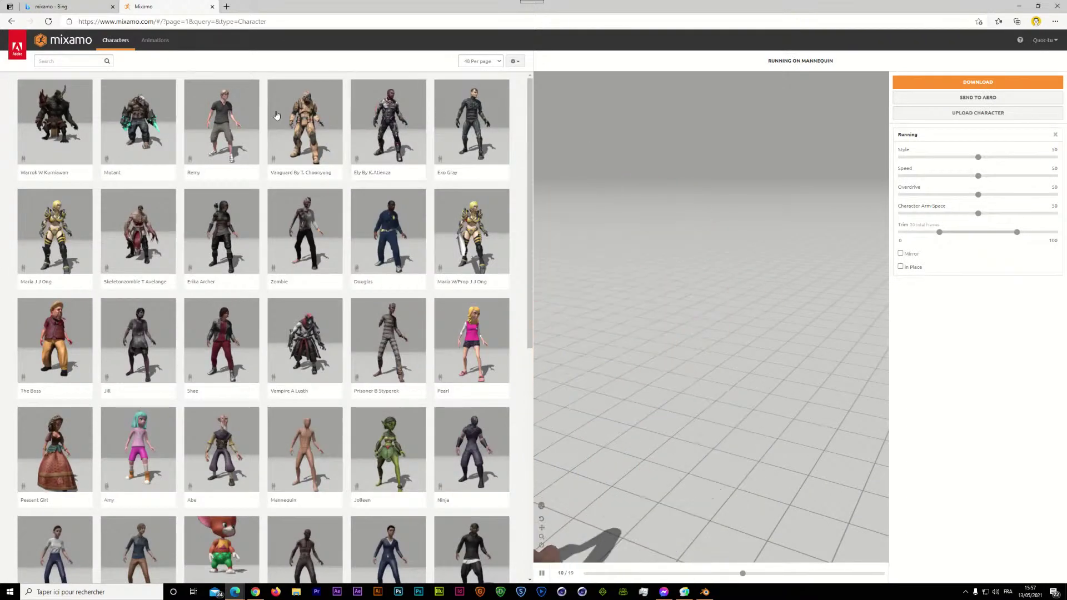
click(155, 40)
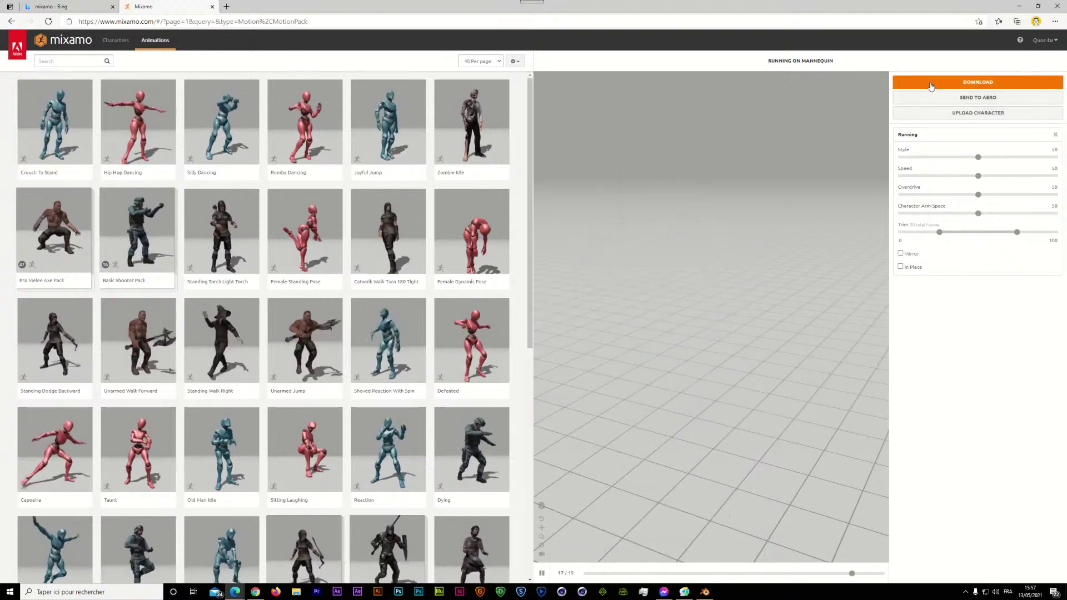
click(931, 84)
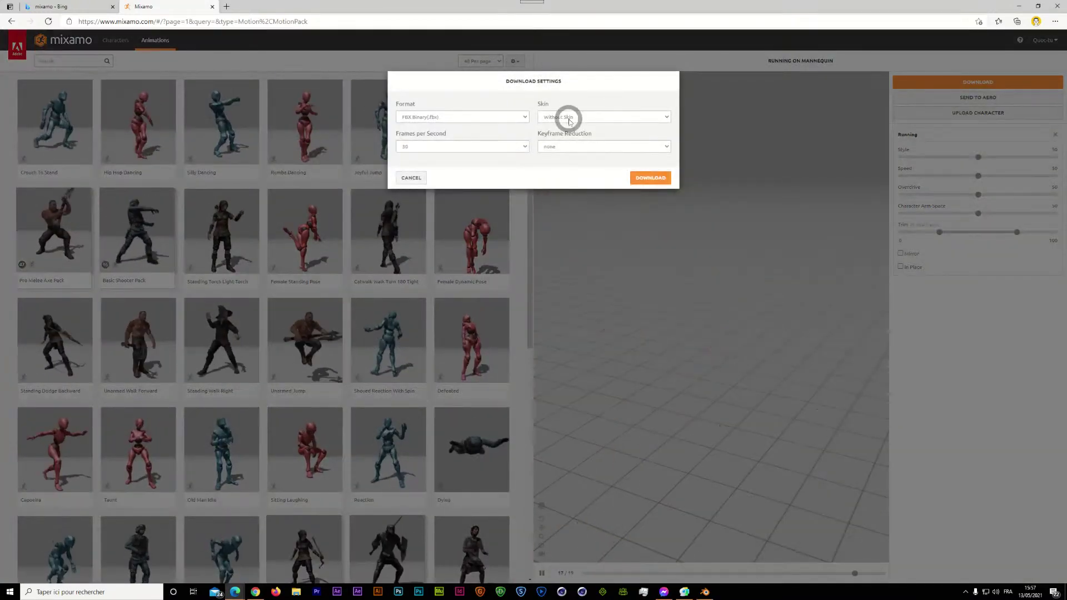
click(569, 117)
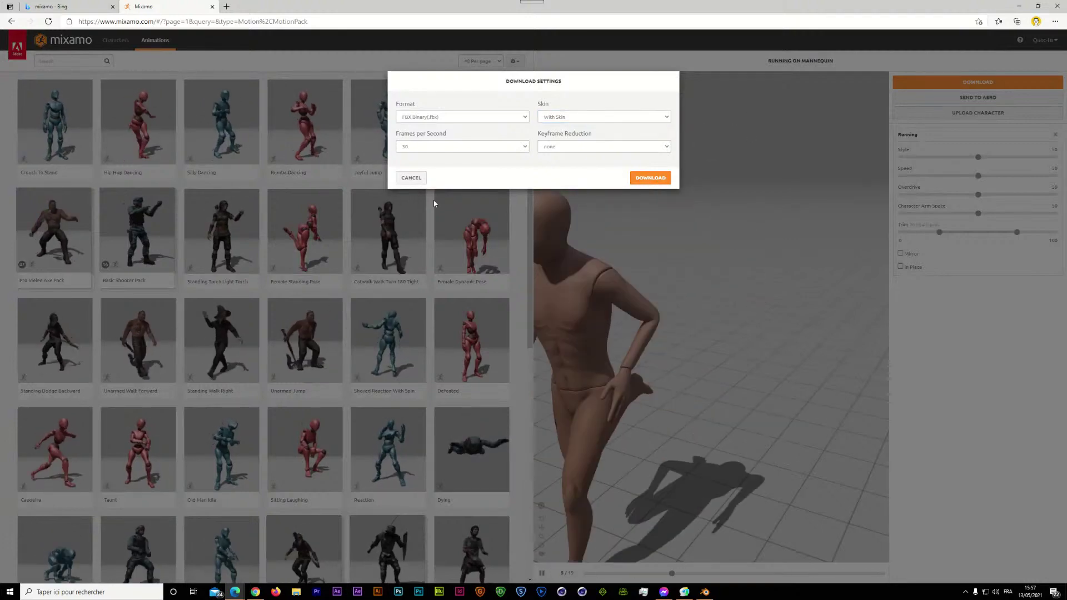
click(412, 178)
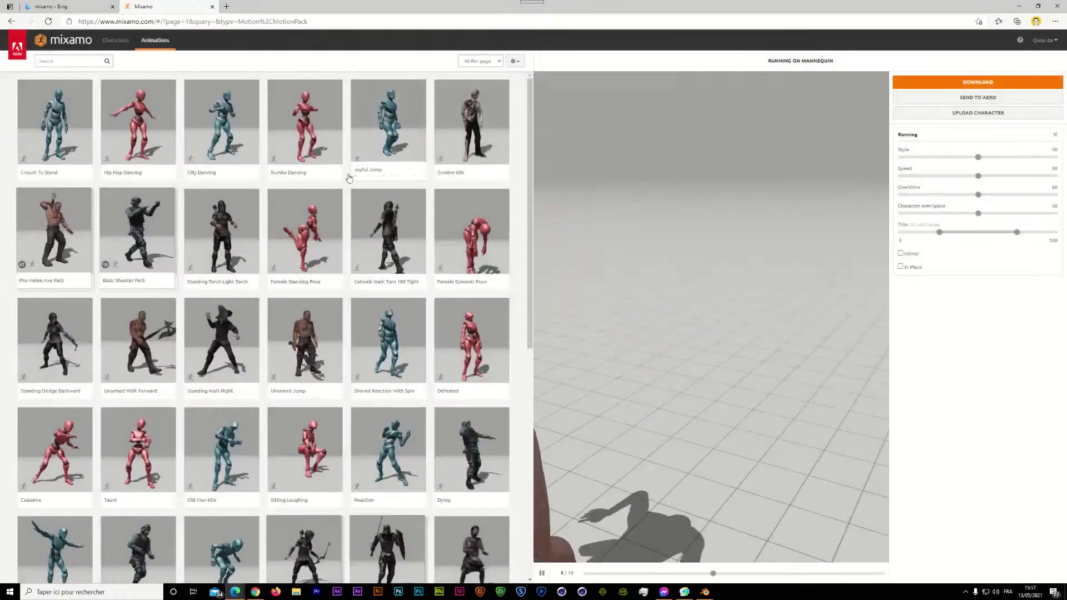
Search Mixamo for 'walking' and apply the Walking animation to the mannequin
click(46, 61)
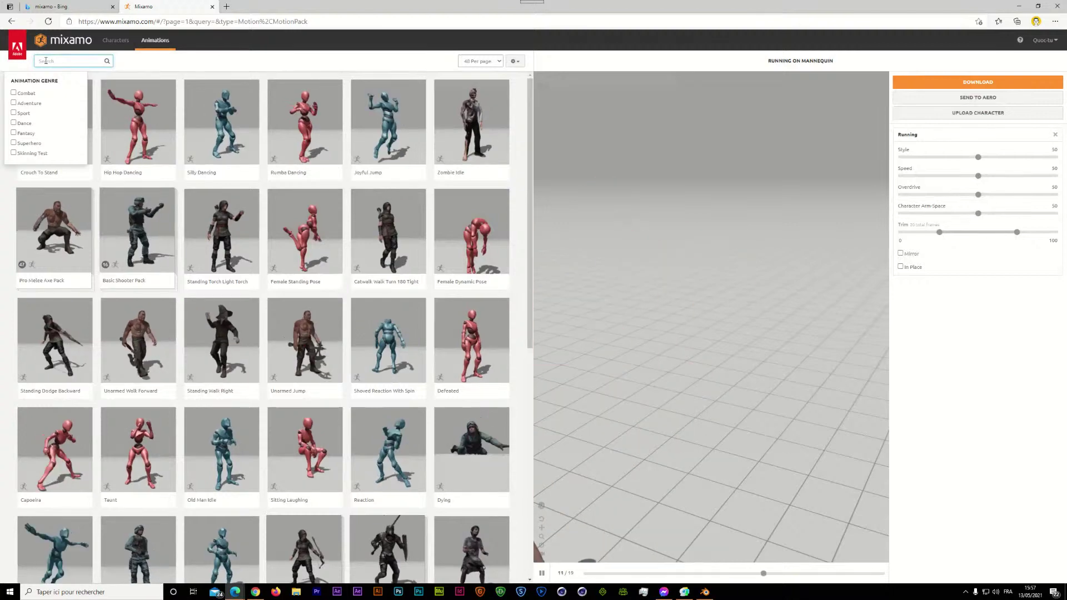
text(walking)
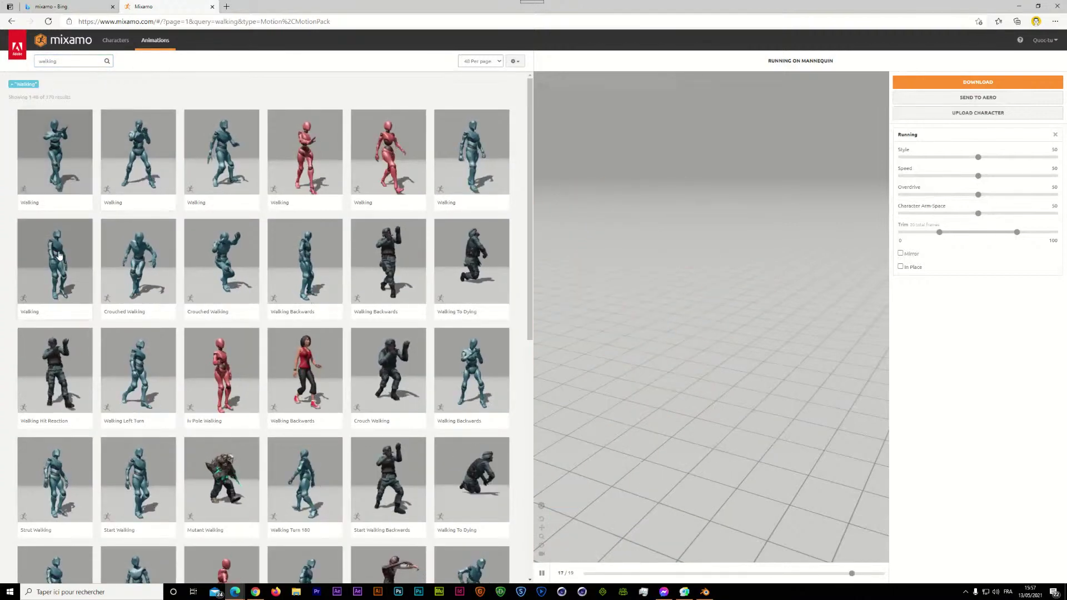
click(59, 255)
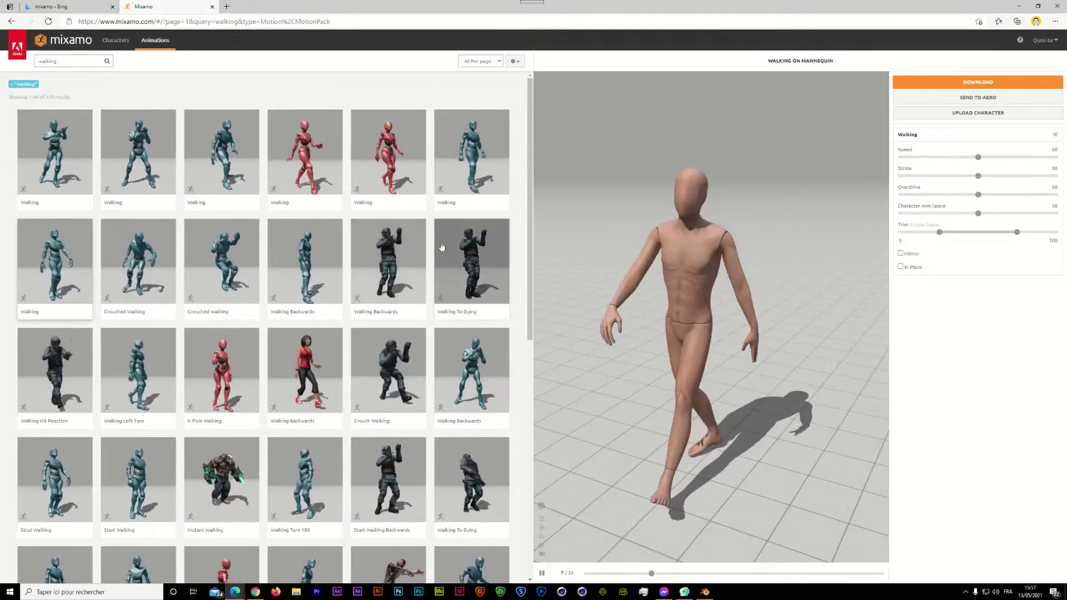
Set the Walking download Skin option to Without Skin, then cancel without downloading
click(929, 80)
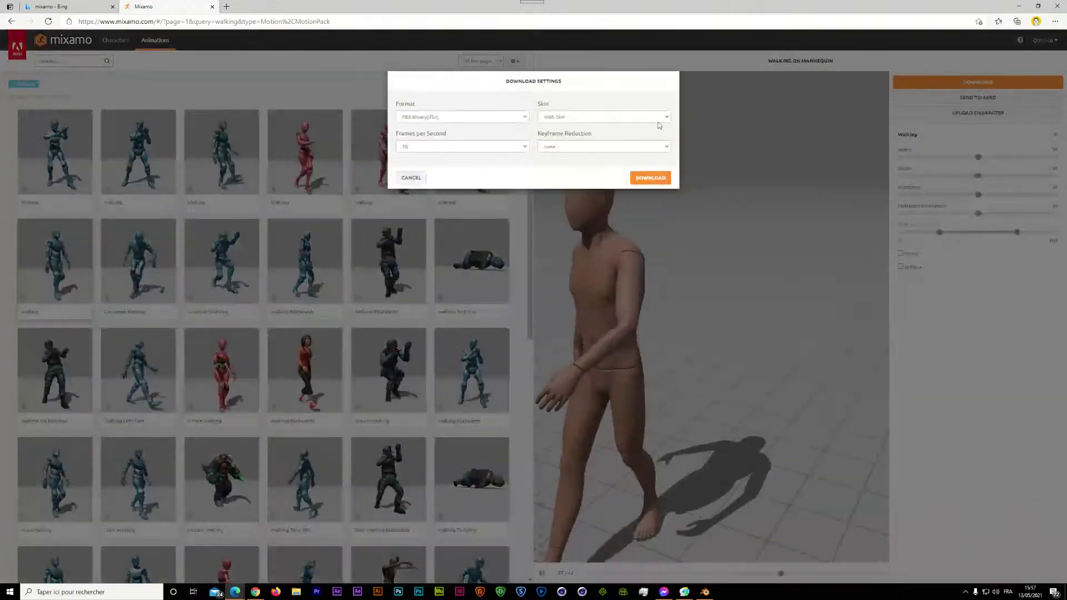
click(645, 116)
click(605, 137)
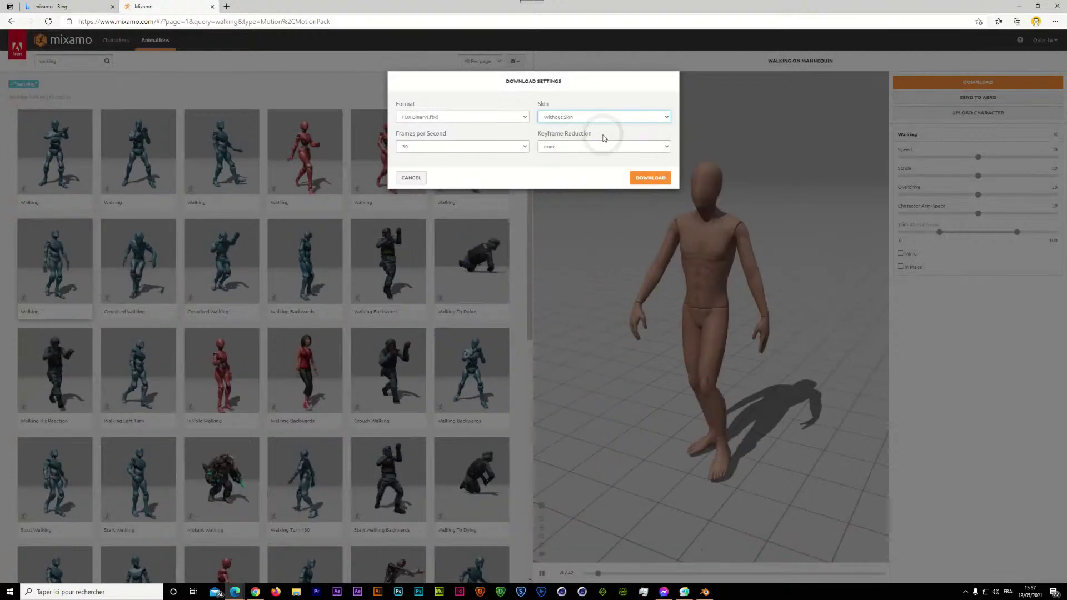
click(411, 178)
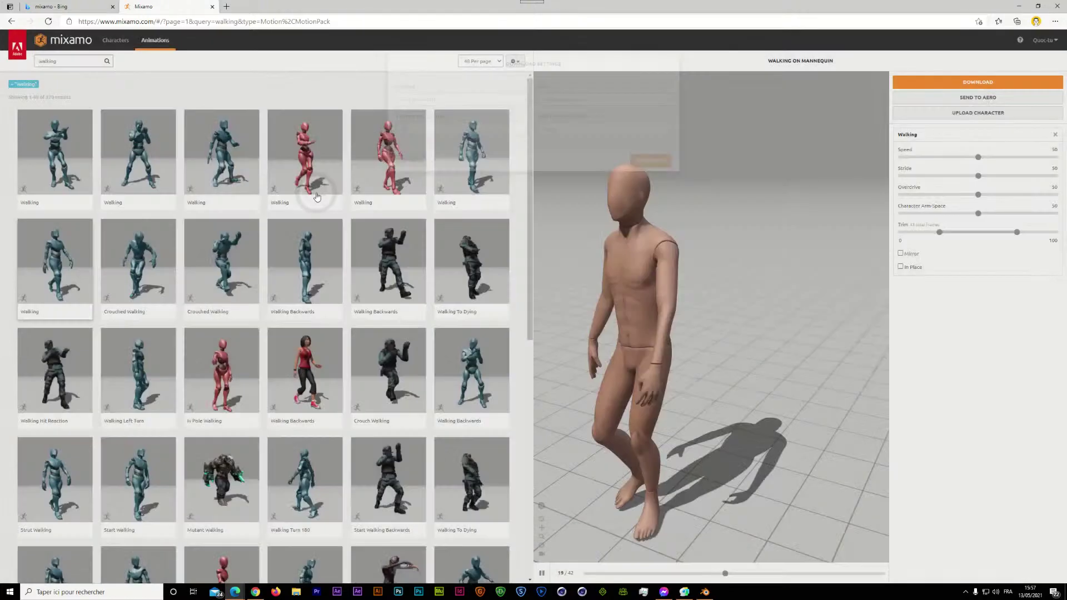
Replace the search with 'run' and apply the Running animation to the mannequin
drag(58, 61, 2, 68)
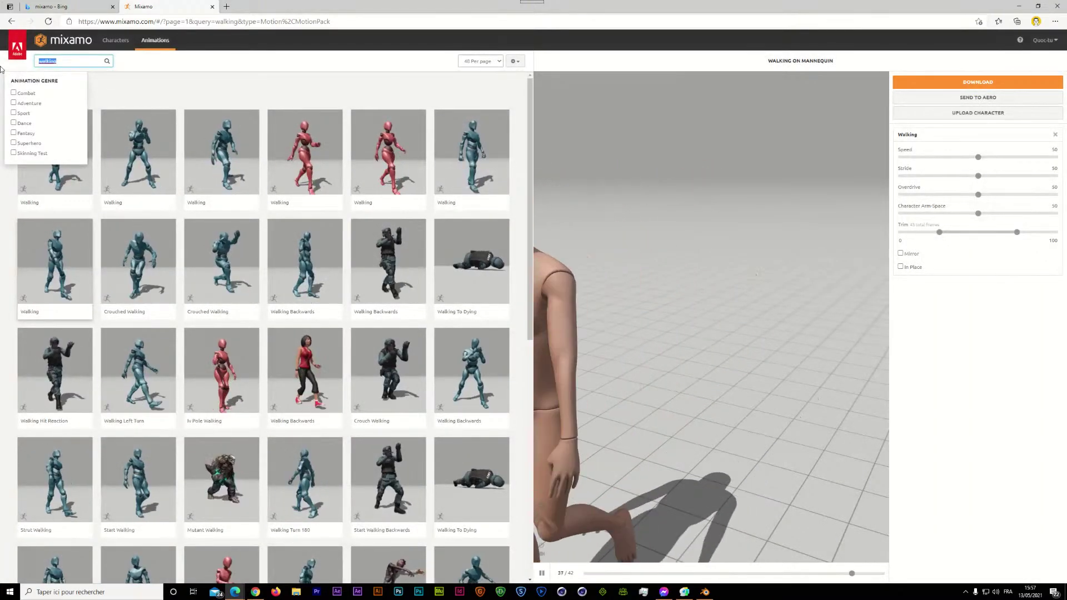
text(run)
key(Return)
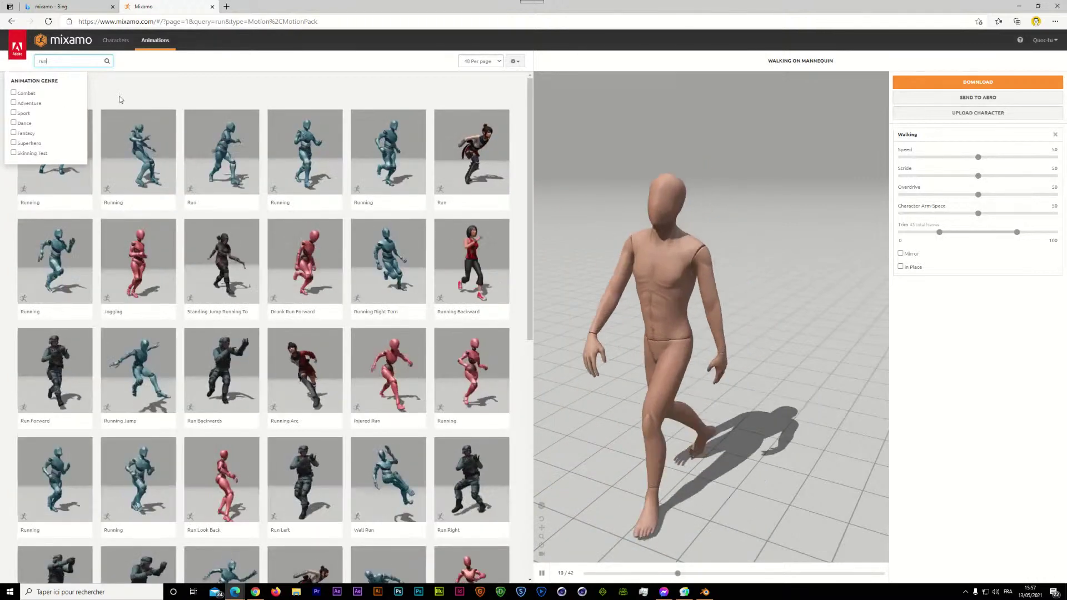
click(86, 253)
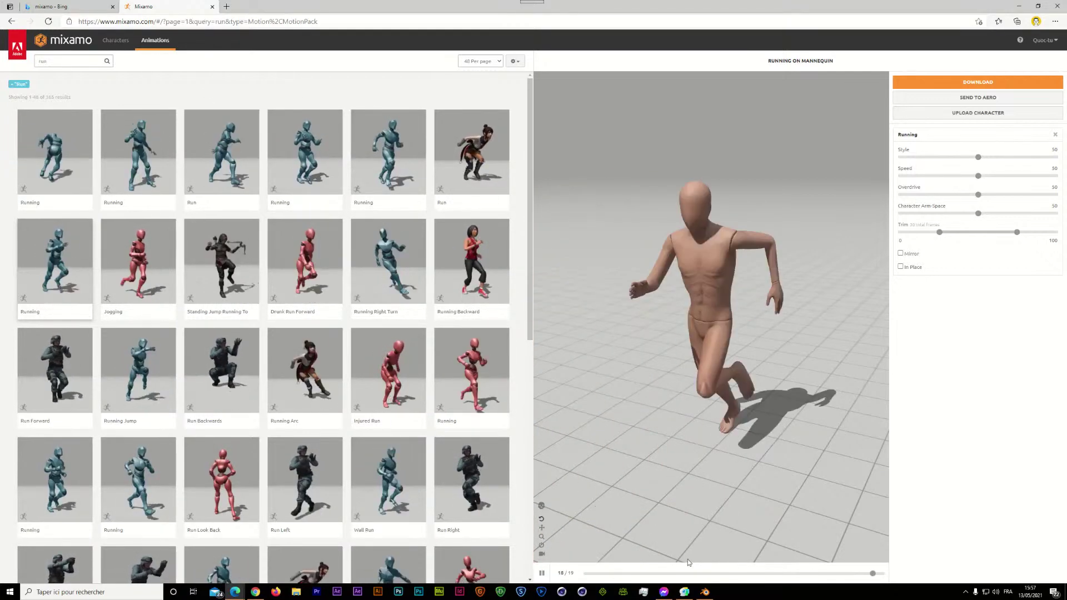
In Blender, delete the default cube and import Ch36_nonPBR.fbx from Downloads
key(alt+Tab)
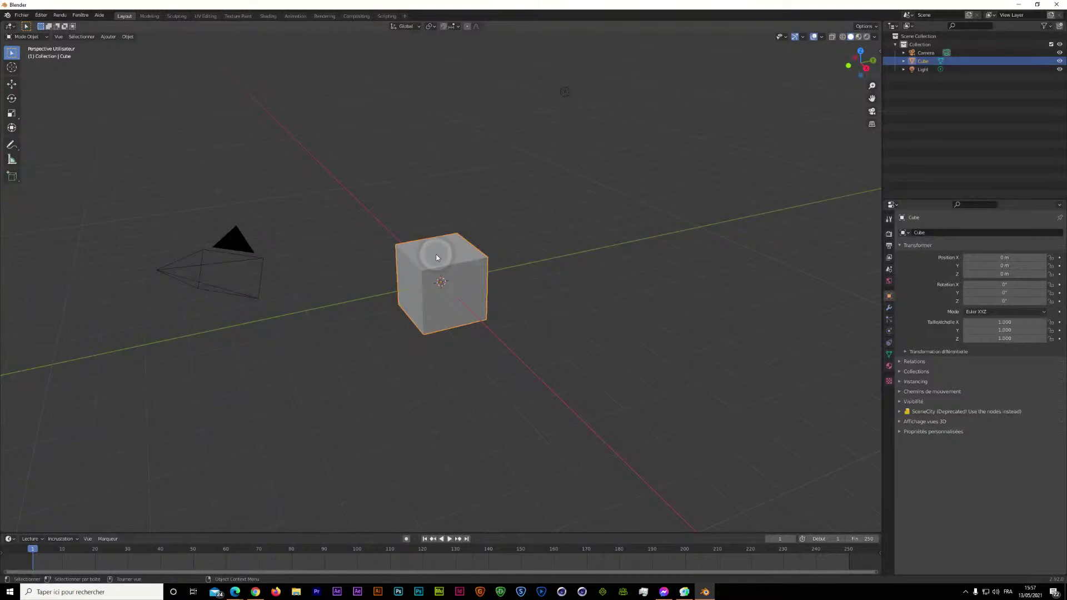
key(Delete)
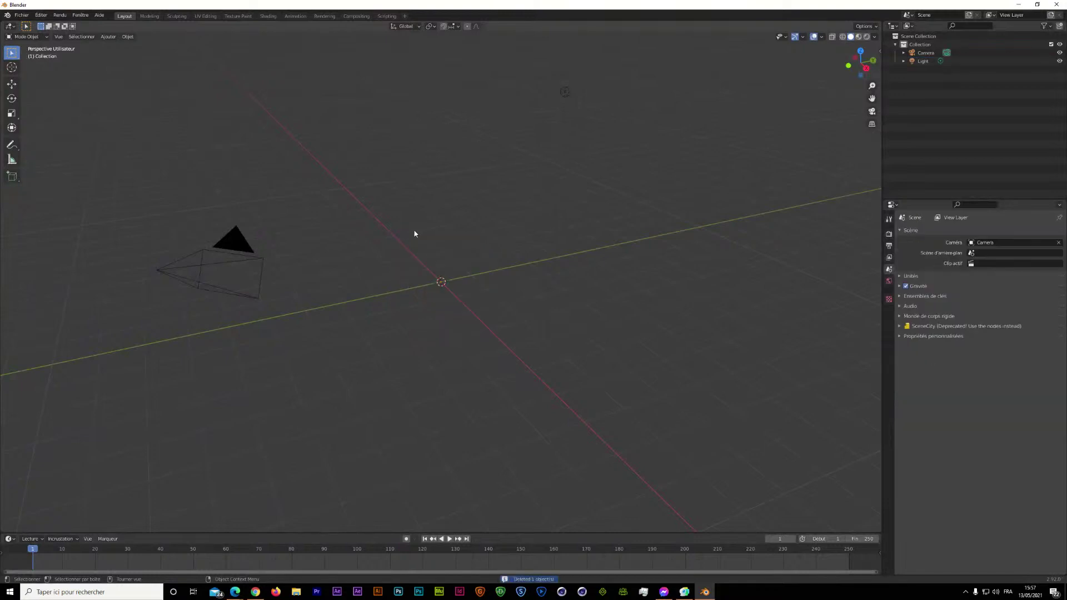
click(21, 15)
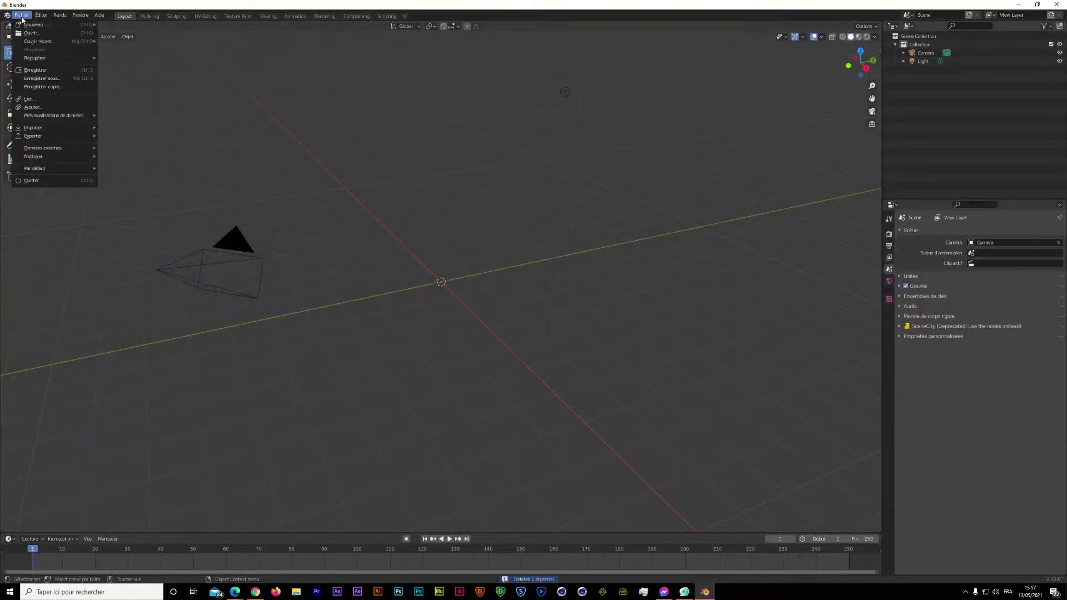
mouse_move(33, 127)
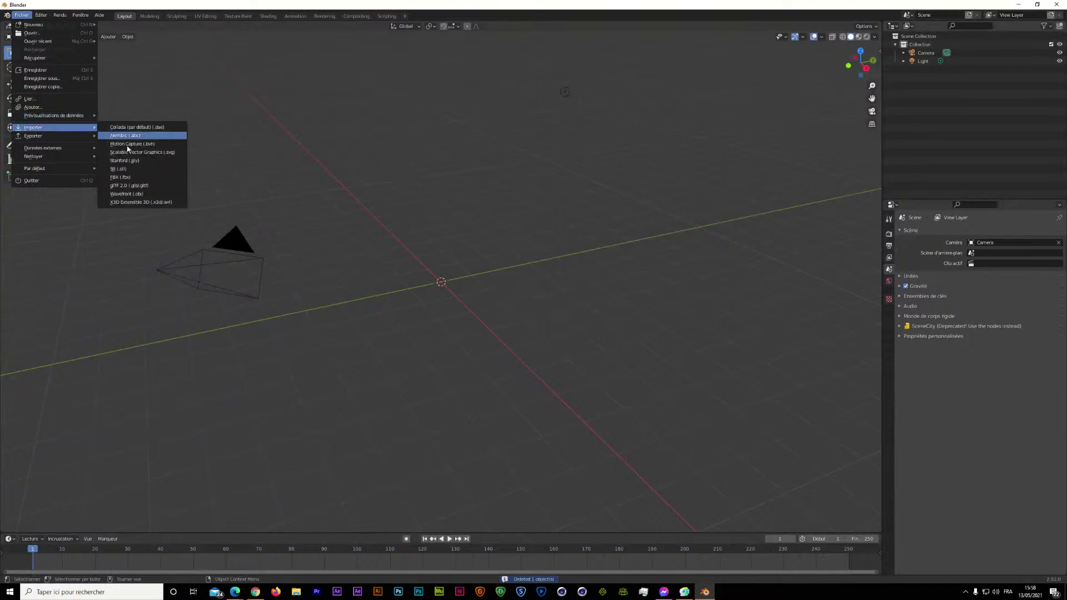
click(131, 178)
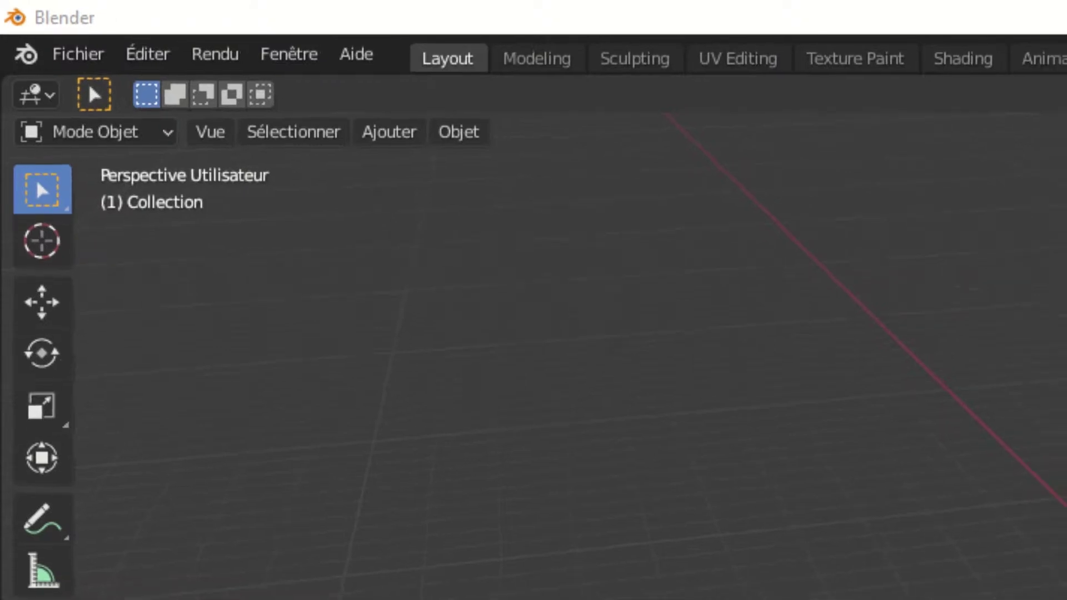
click(78, 54)
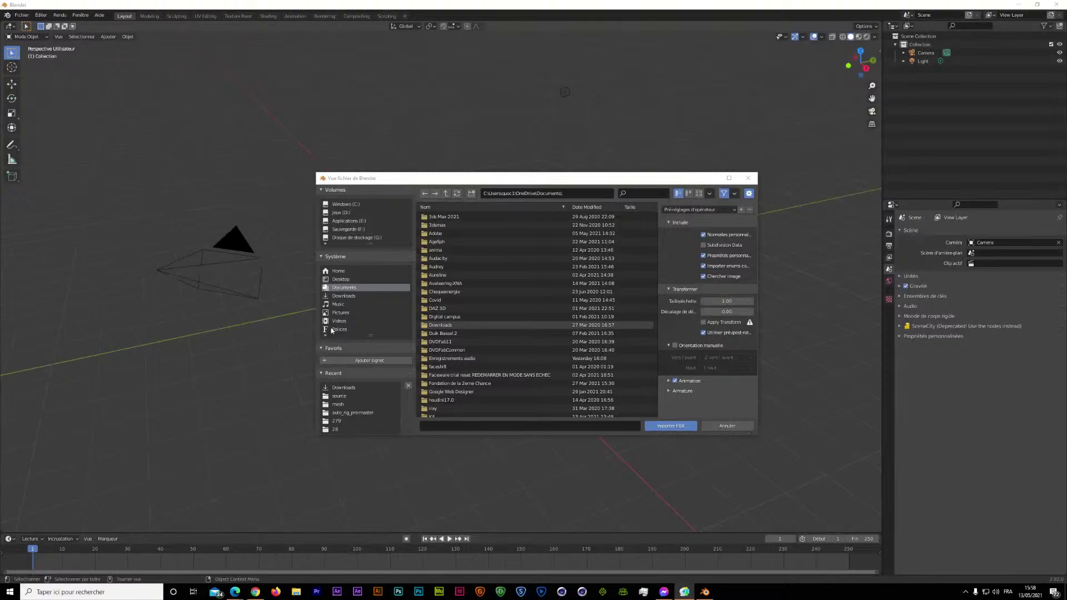
click(340, 297)
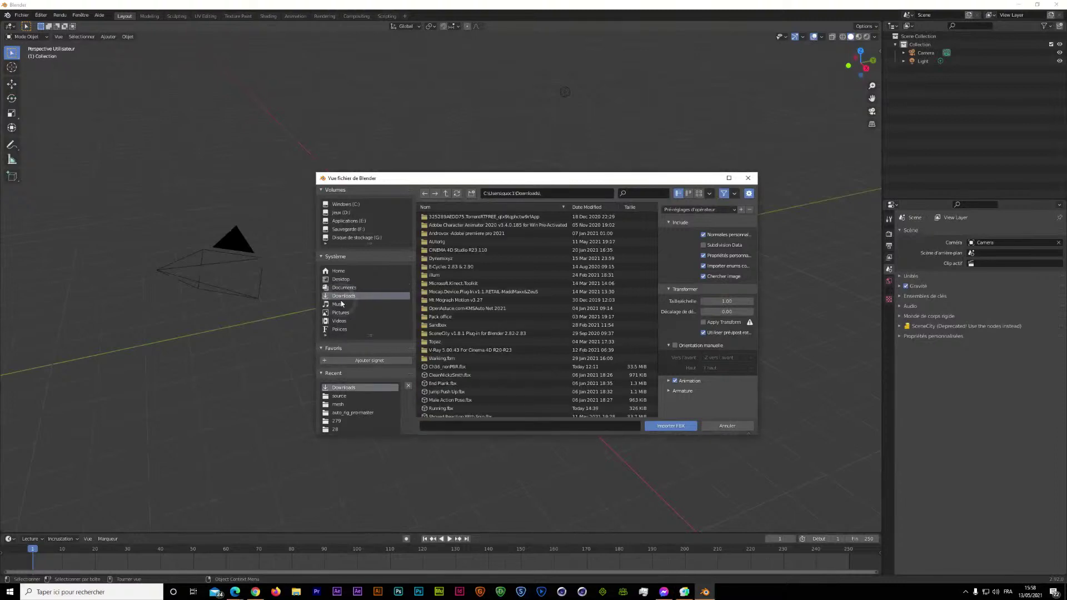
double_click(461, 368)
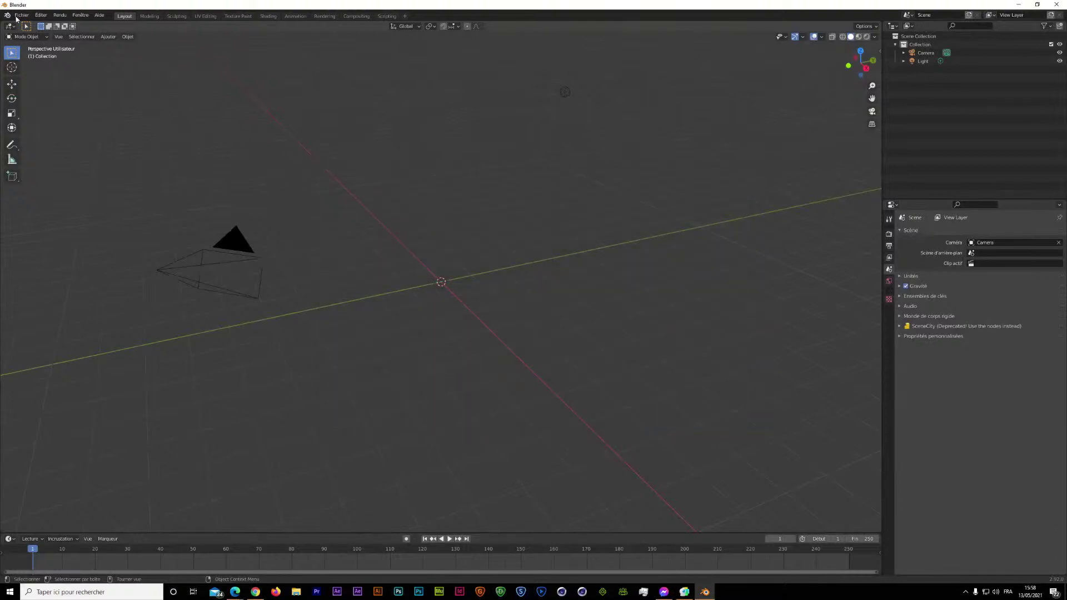
Import the Walking (1).fbx animation into the scene
click(20, 15)
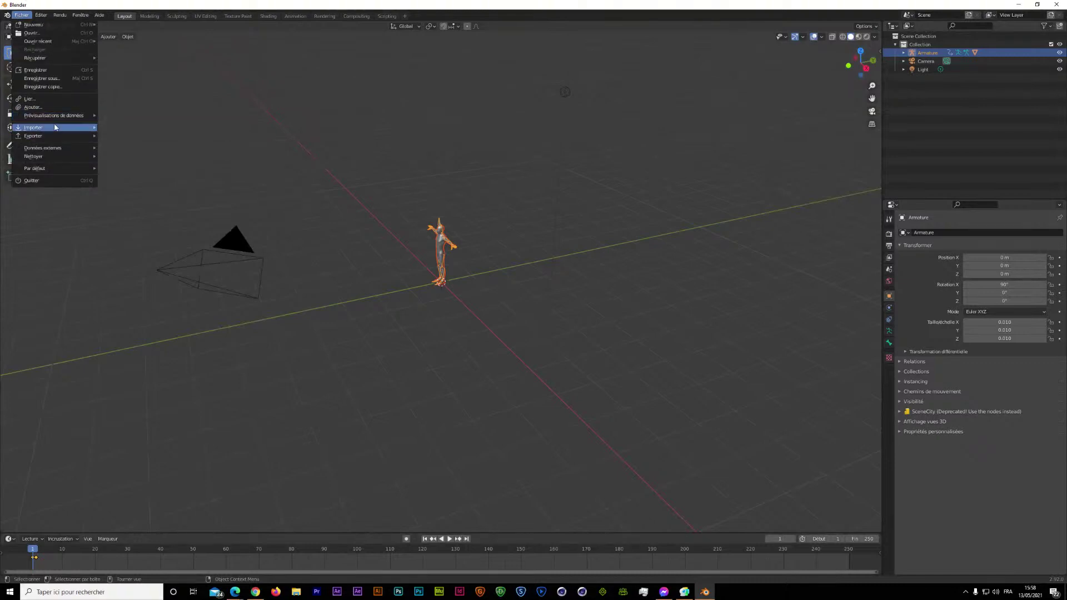
mouse_move(33, 127)
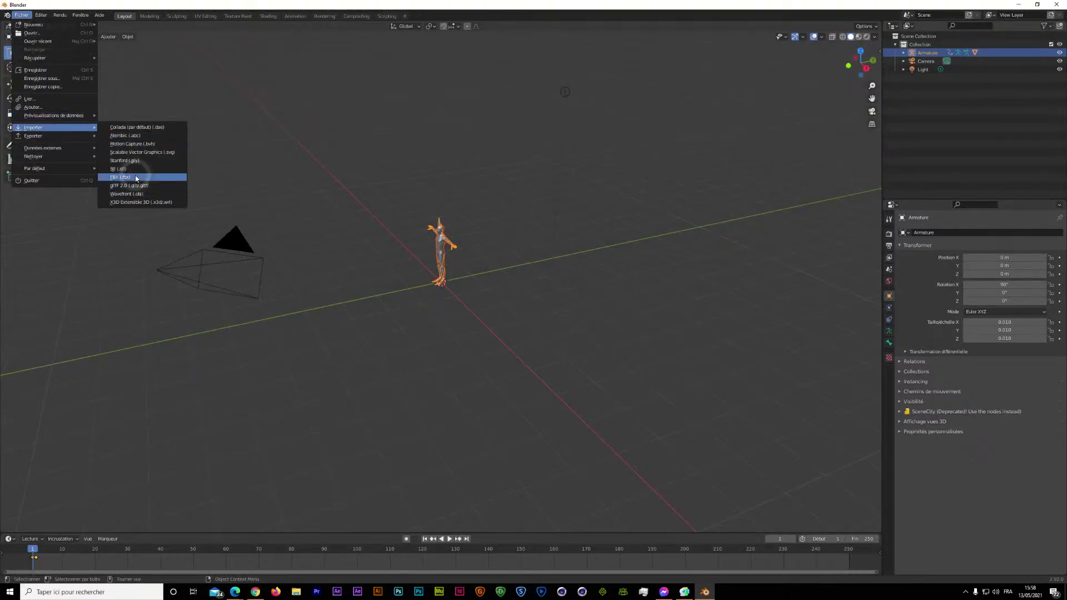
click(135, 178)
scroll(456, 355, down, 3)
click(453, 405)
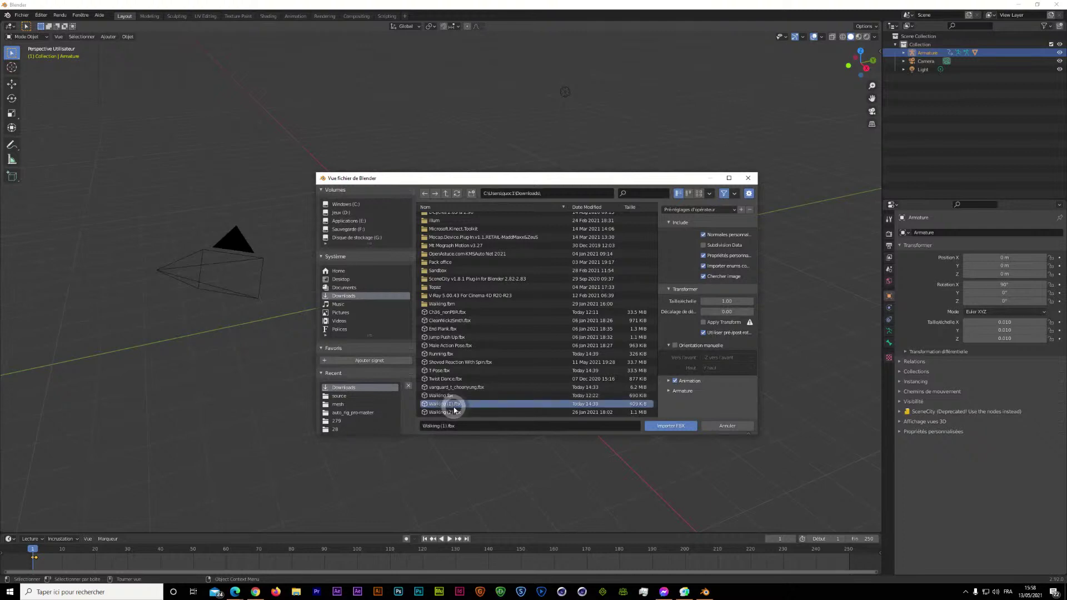
double_click(454, 407)
Import the Running.fbx animation, adding Armature.002 to the scene
click(22, 16)
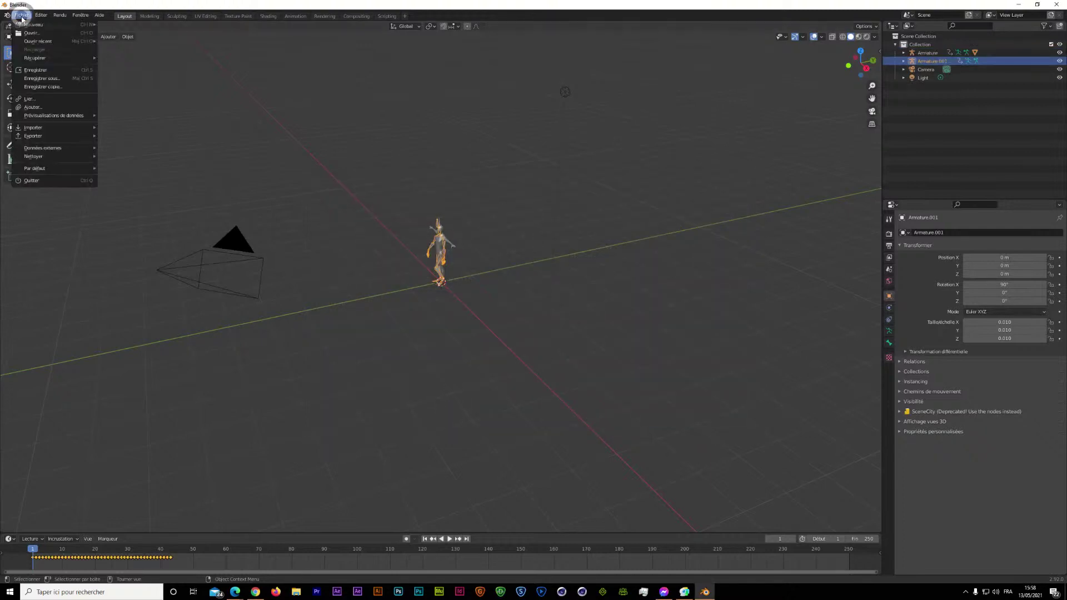
mouse_move(33, 127)
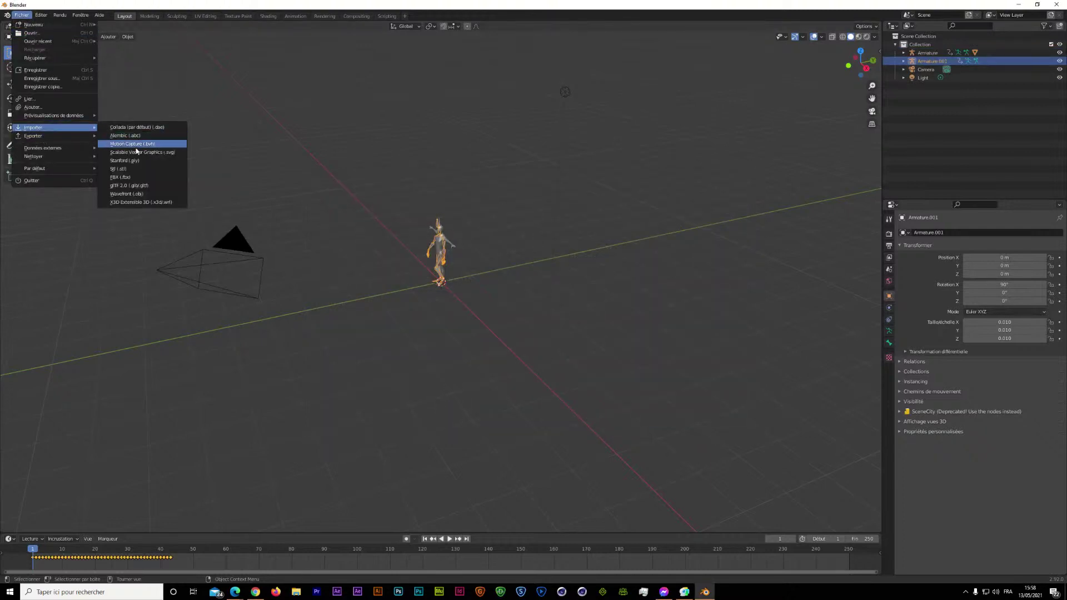
click(139, 179)
scroll(456, 362, down, 3)
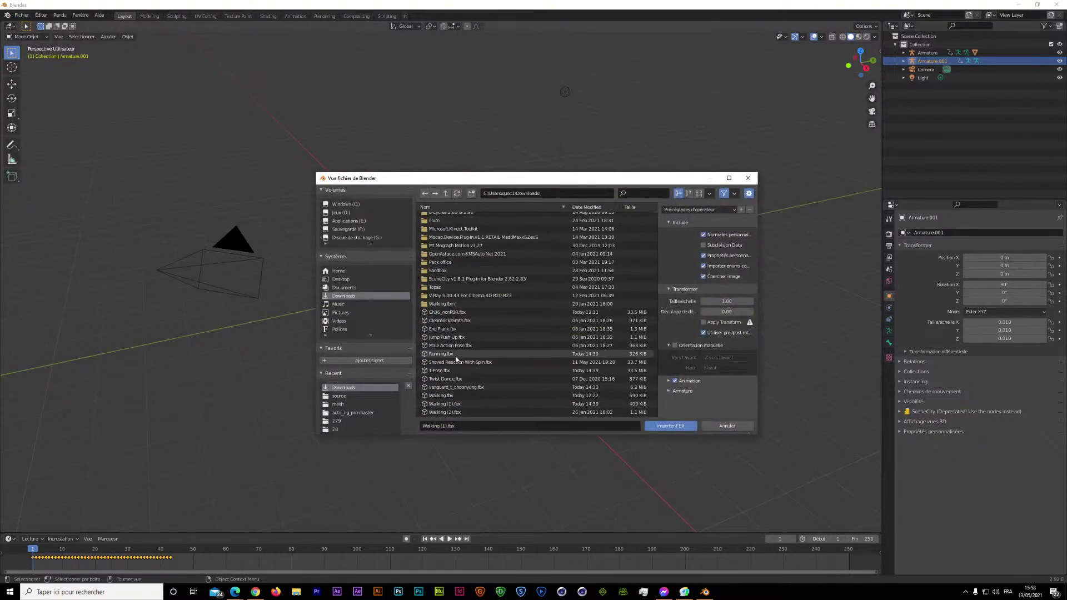
double_click(446, 355)
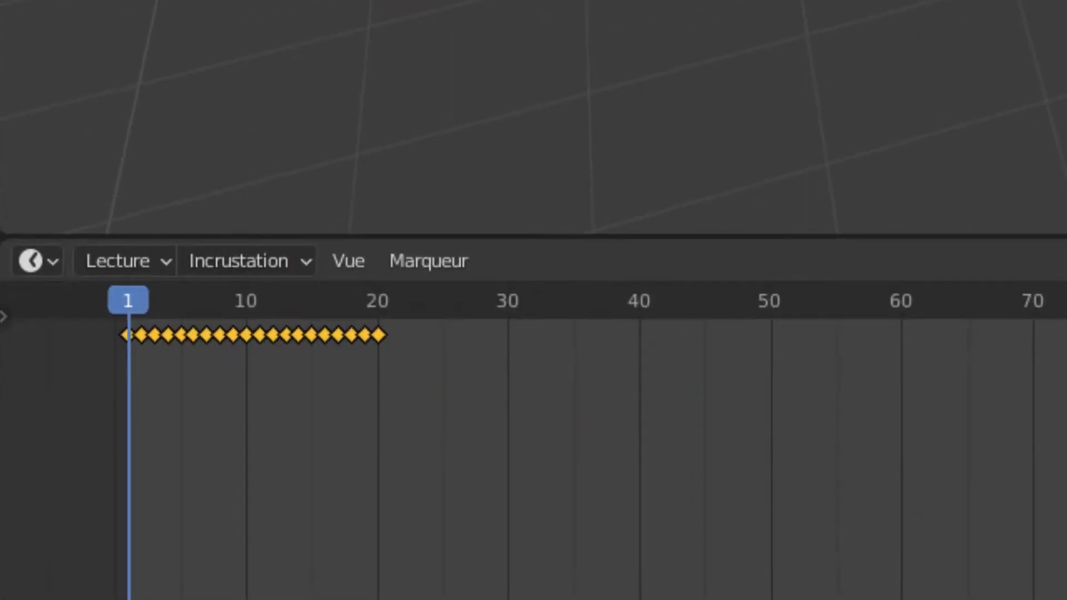
Switch the timeline area to the Animation non-linéaire (NLA) editor
click(25, 260)
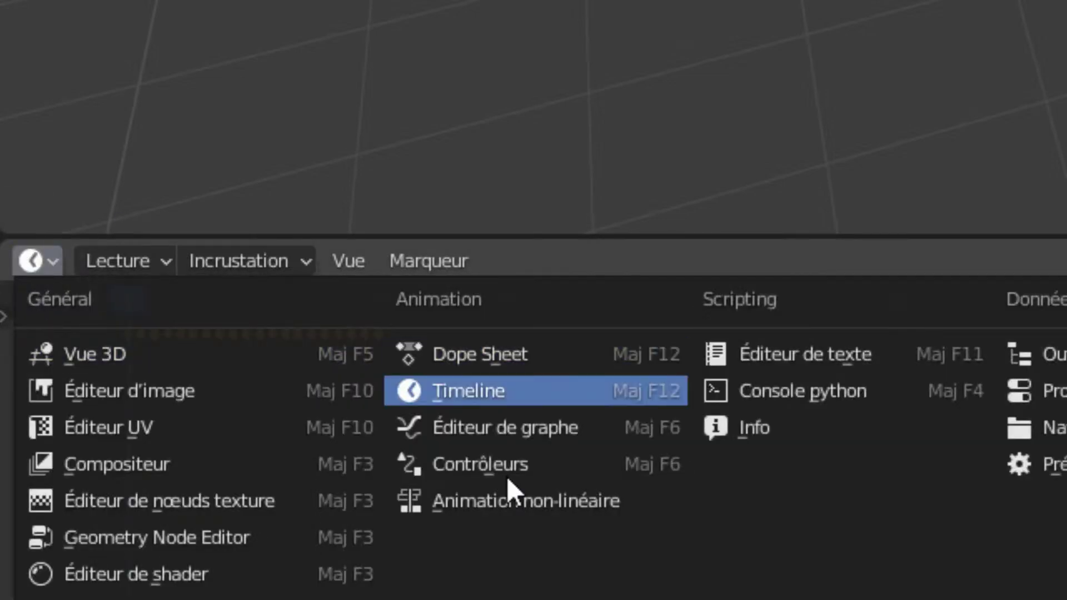
click(533, 505)
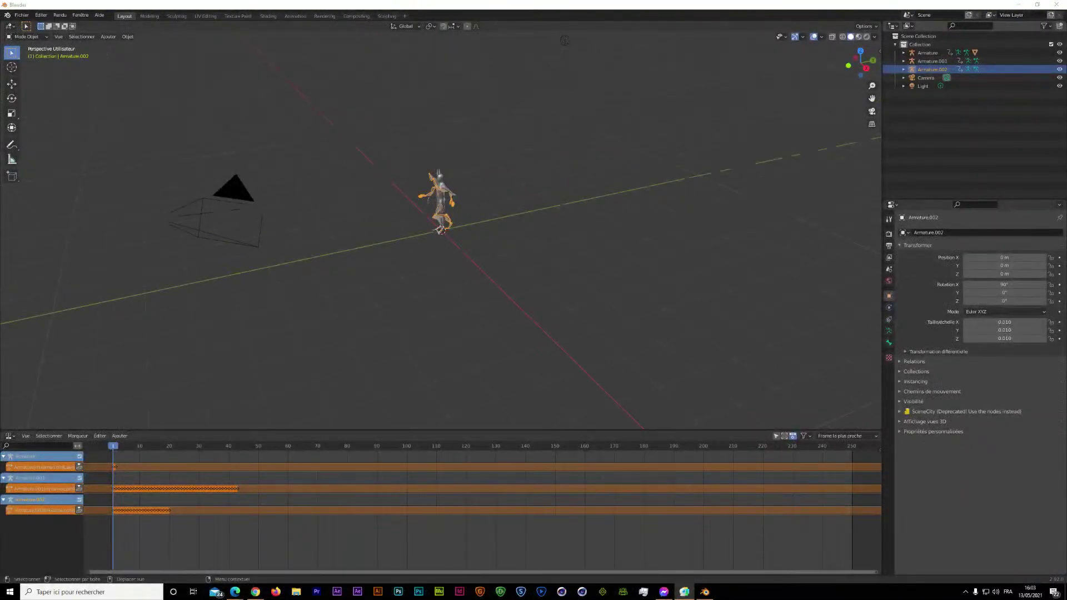
View the scene in Right Orthographic, frame the whole character, and scrub to frame 25
click(866, 69)
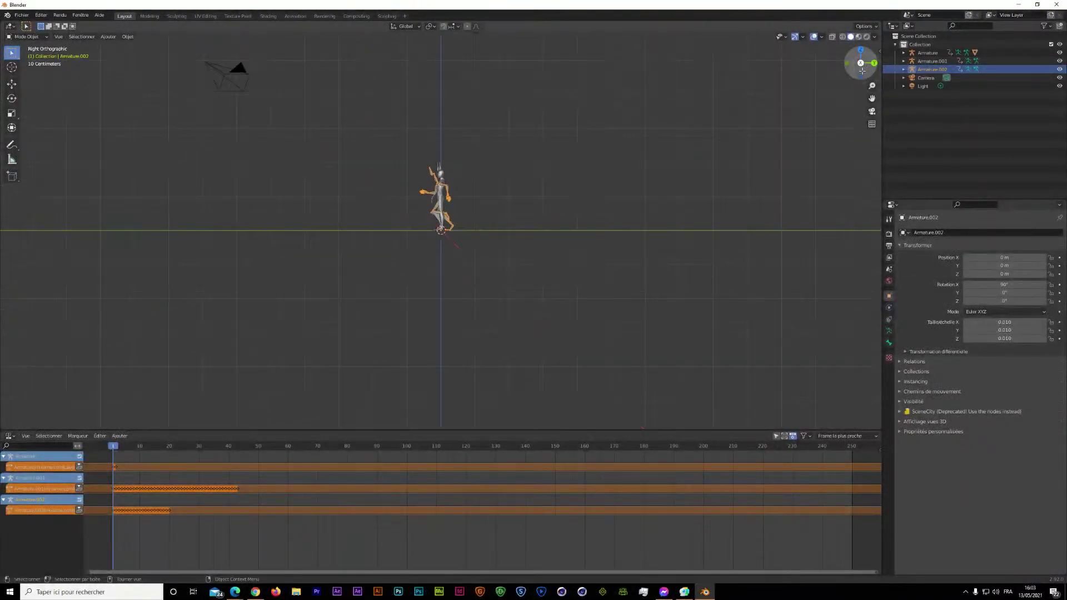
scroll(492, 159, up, 5)
scroll(551, 143, up, 4)
scroll(723, 106, up, 3)
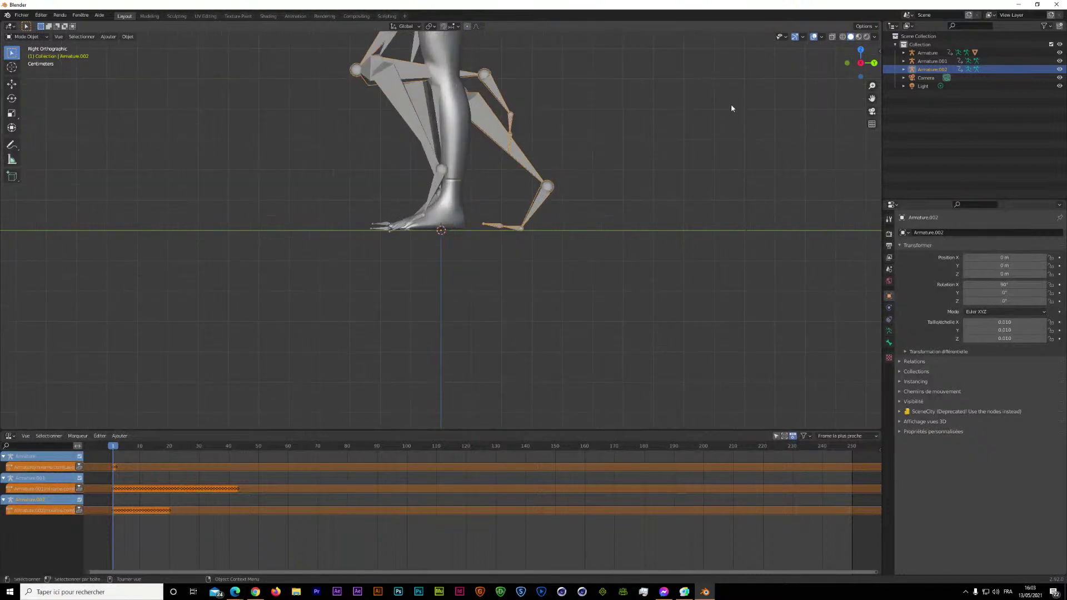
drag(871, 98, 871, 161)
scroll(774, 150, down, 3)
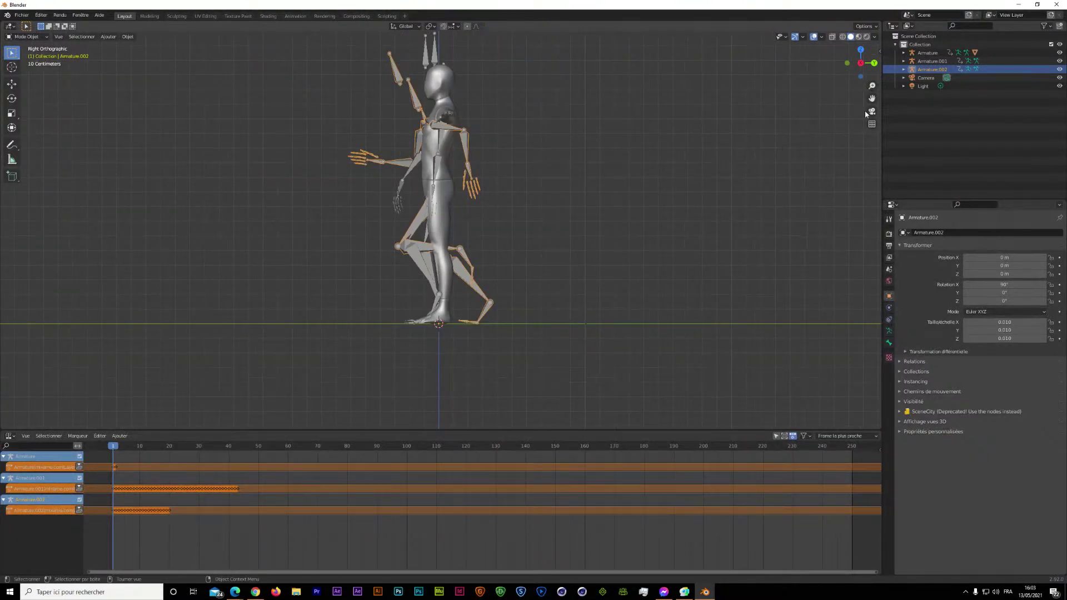
drag(872, 98, 872, 117)
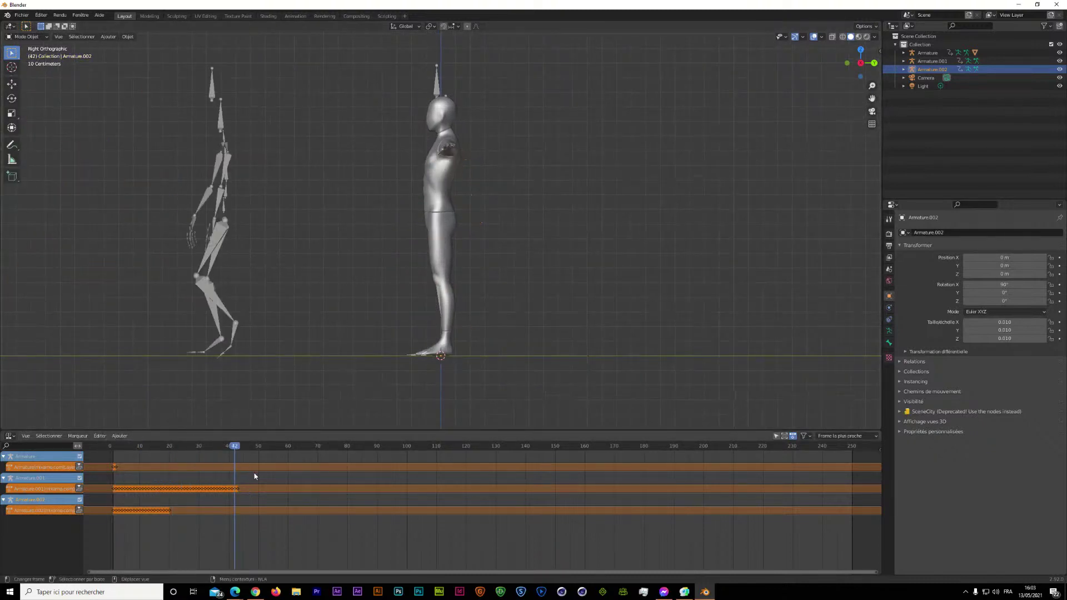
mouse_move(141, 451)
mouse_down()
mouse_move(184, 461)
mouse_move(127, 472)
mouse_up()
scroll(251, 351, down, 4)
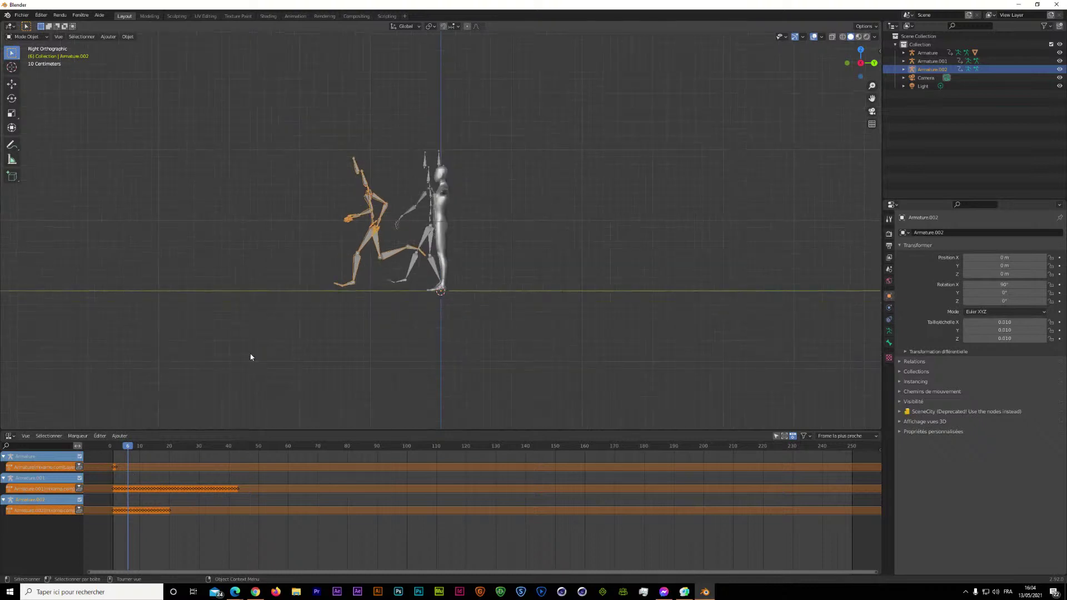
Push Armature.002's and Armature.001's actions down to NLA strips; slide Armature.002's strip to about frame 39
click(80, 512)
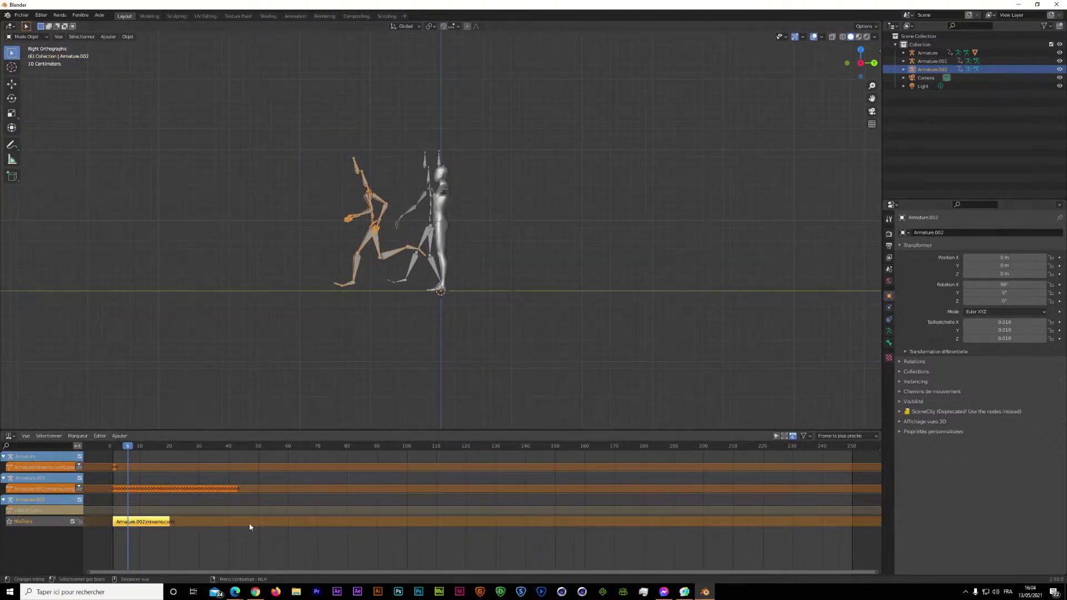
click(79, 489)
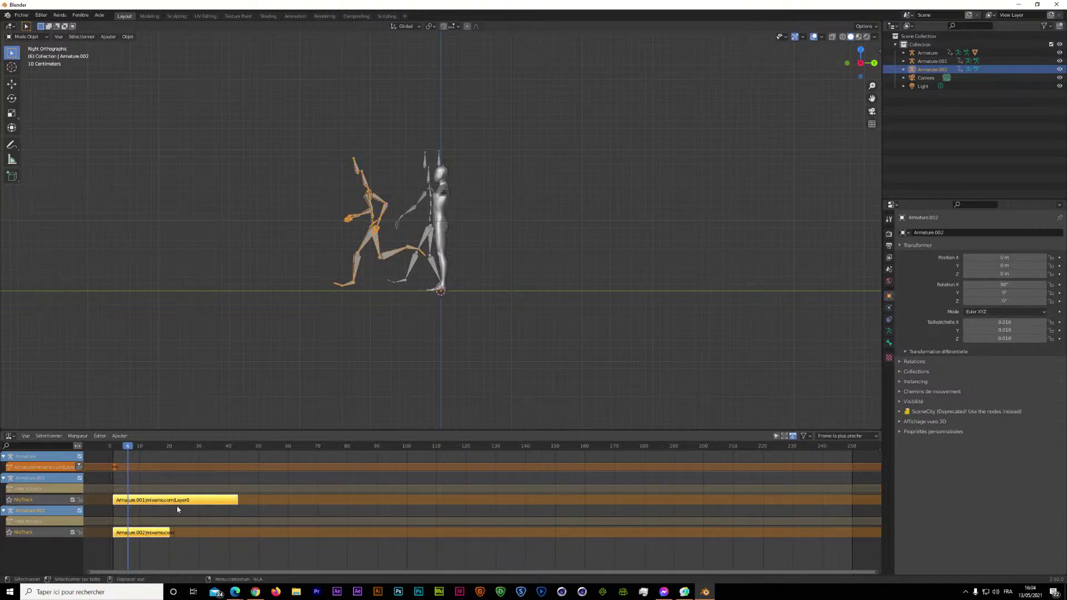
click(177, 511)
click(146, 534)
key(g)
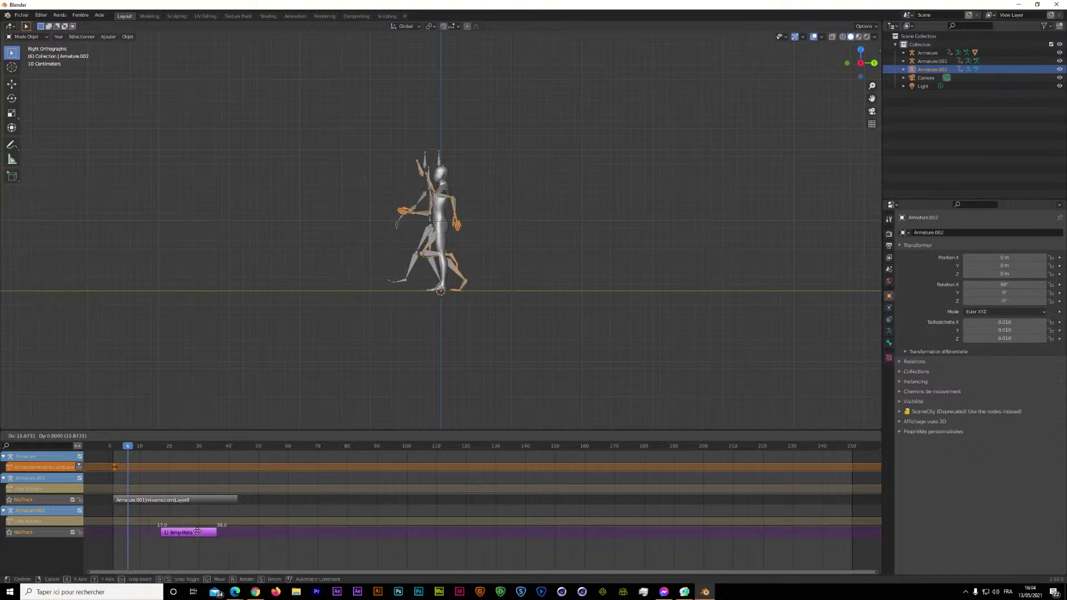
click(253, 533)
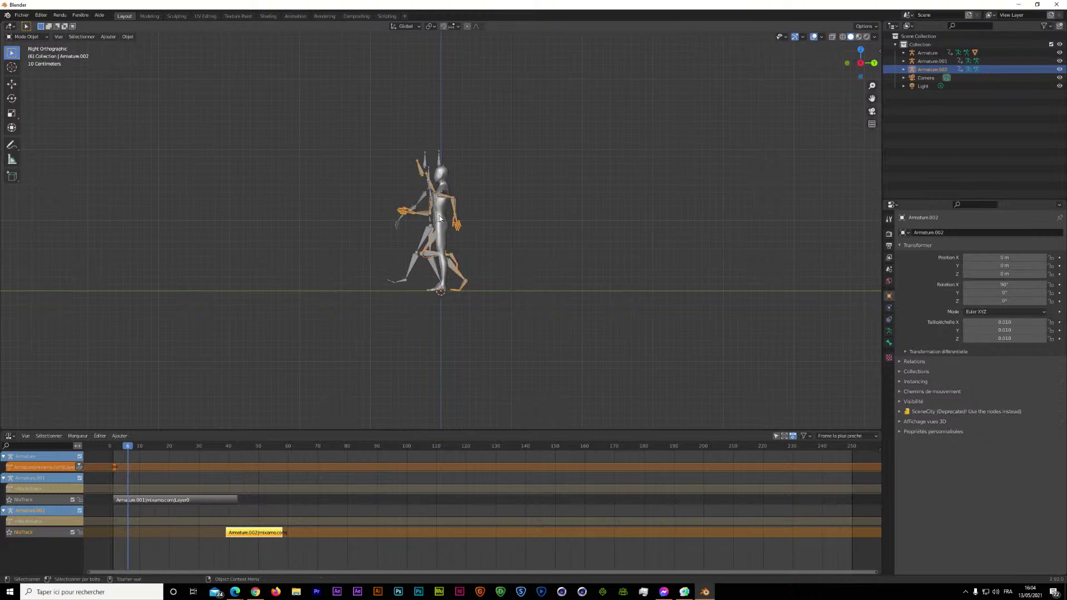
Scrub between frames 30 and 54 to compare the characters' poses
drag(126, 448, 241, 471)
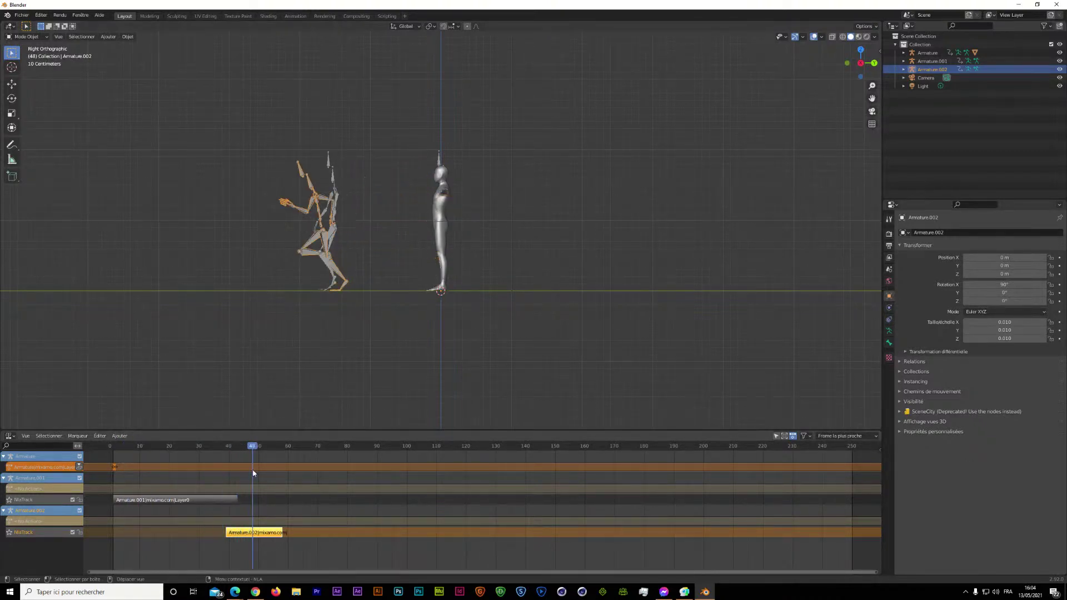
drag(242, 471, 271, 472)
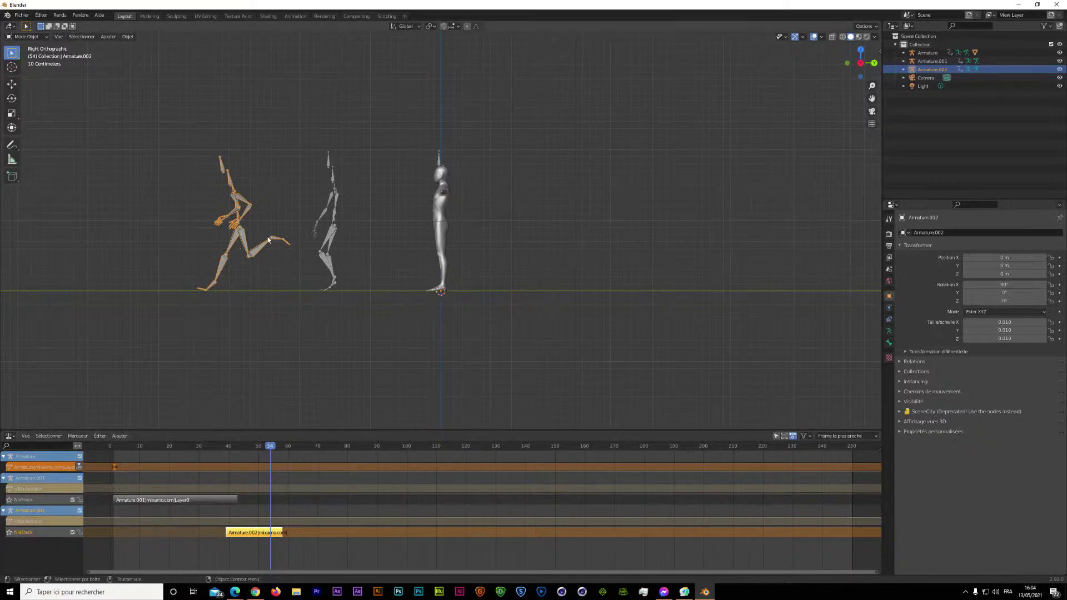
drag(271, 449, 199, 448)
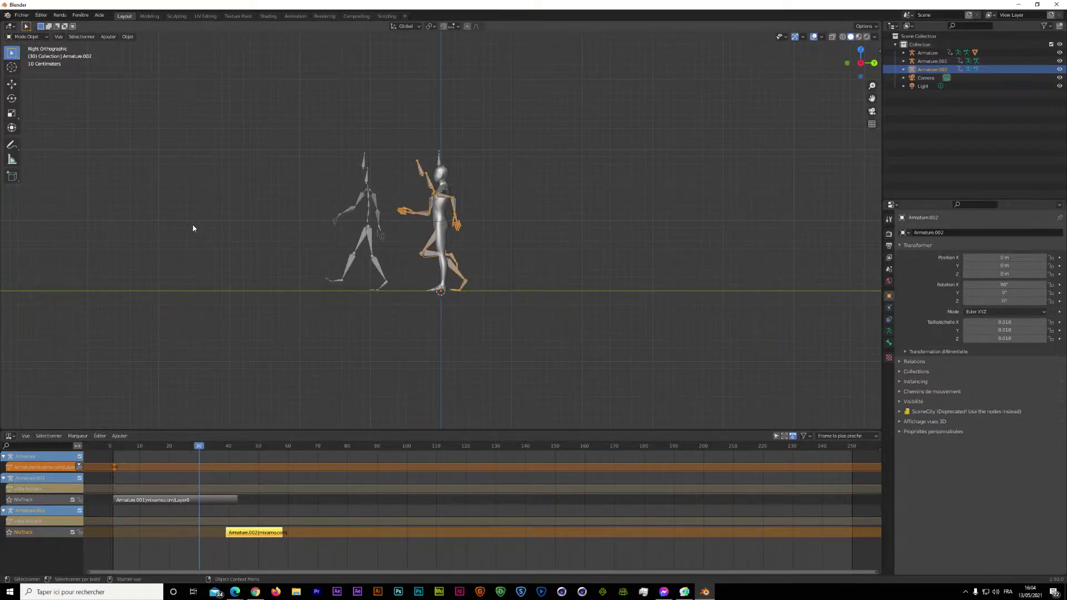
drag(200, 447, 249, 448)
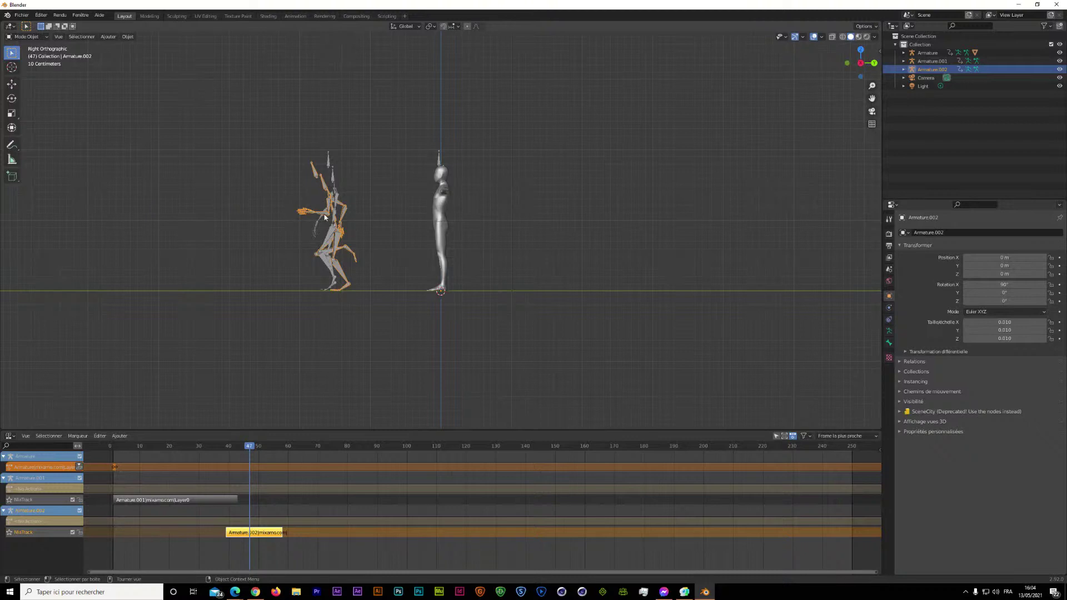
Set frame 40 and move the 3D cursor up onto the trailing character's body
click(243, 453)
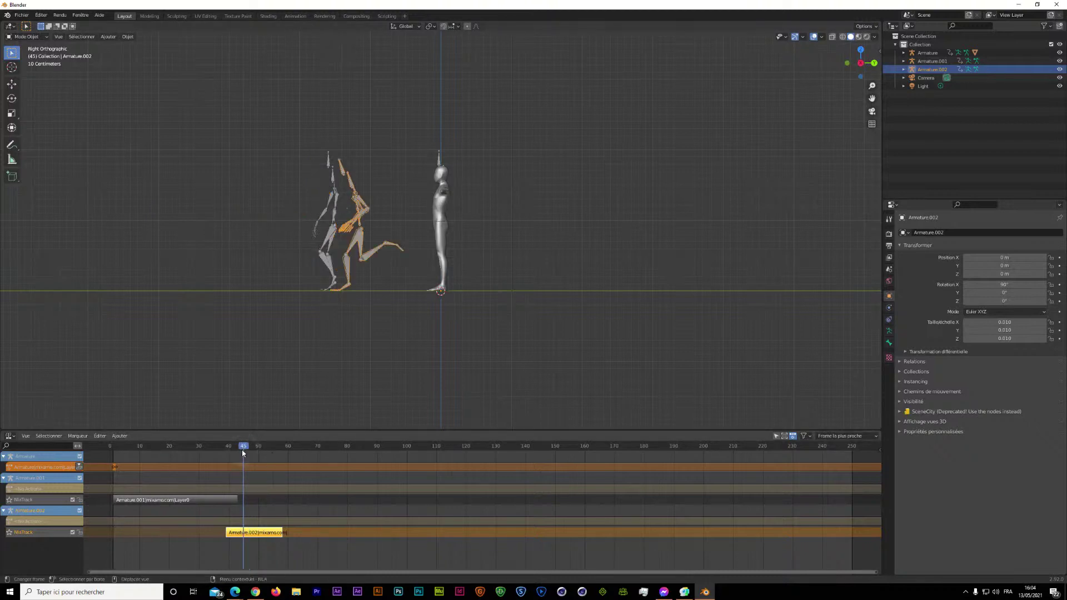
drag(243, 453, 229, 455)
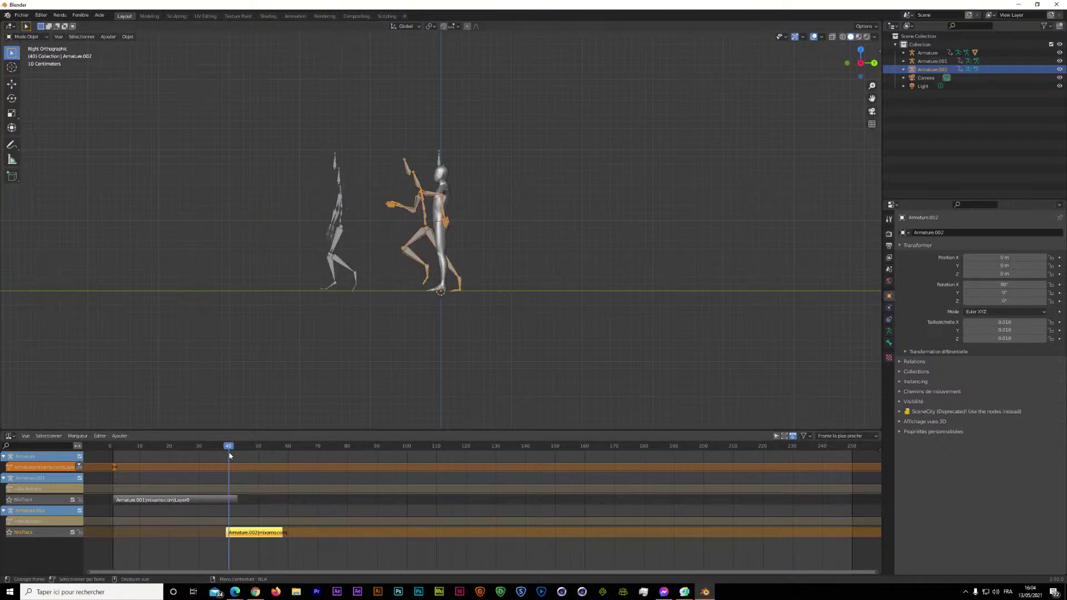
click(12, 68)
drag(441, 291, 341, 226)
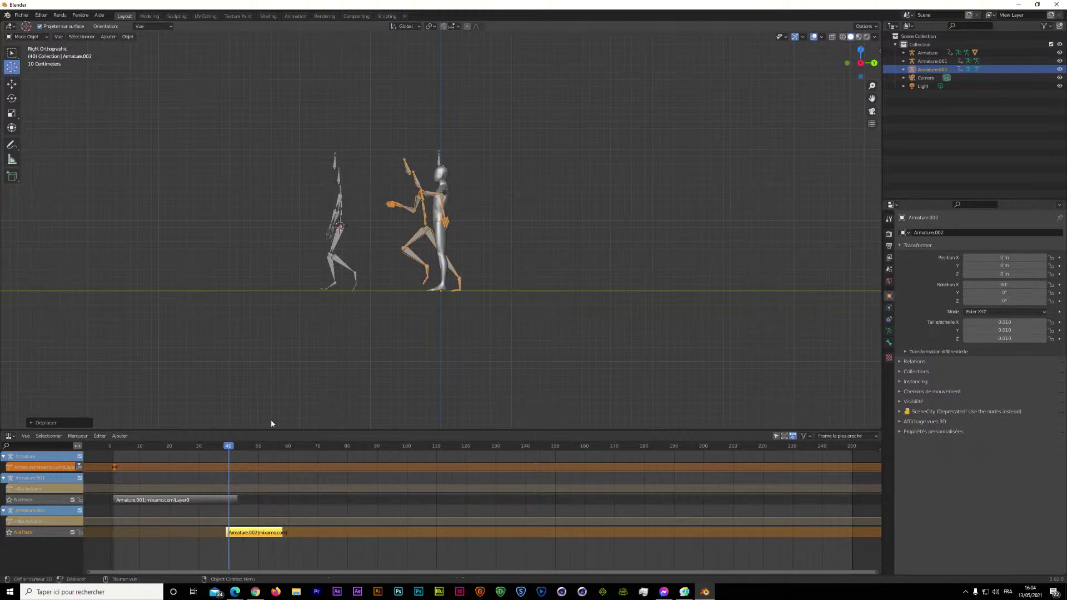
Back at frame 40, nudge the 3D cursor and enter tweak mode on Armature.002's running strip
mouse_move(228, 446)
mouse_down()
mouse_move(259, 449)
mouse_move(238, 451)
mouse_up()
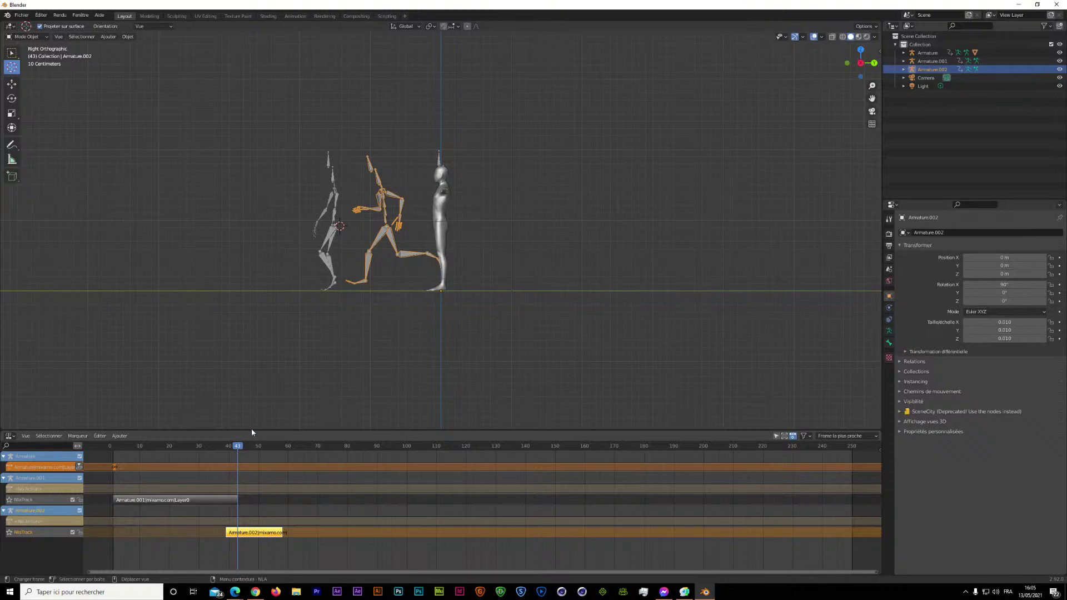
shift+right_drag(336, 233, 333, 225)
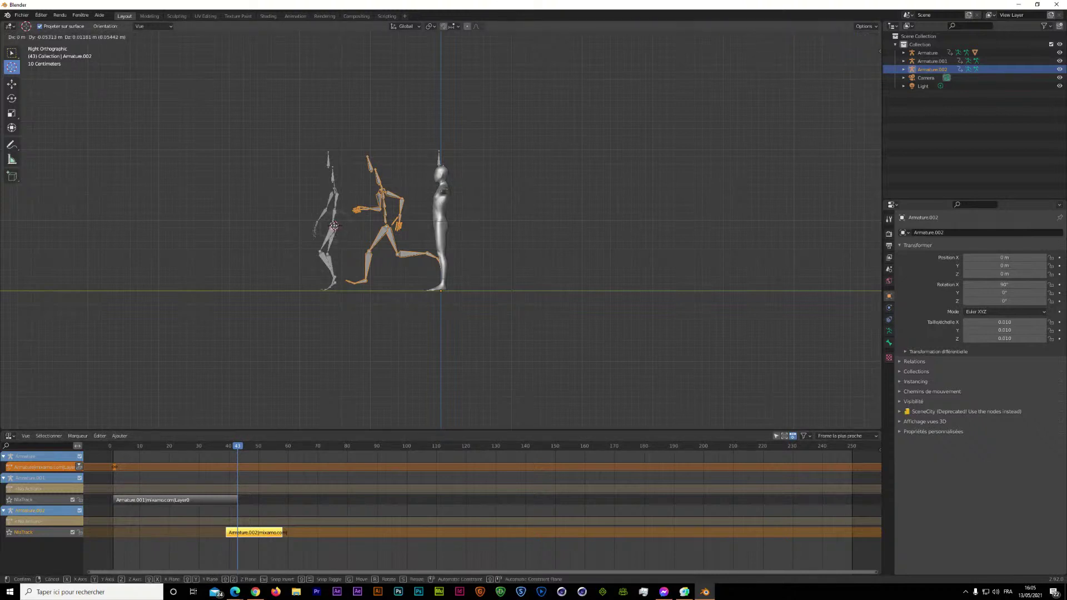
drag(237, 449, 230, 453)
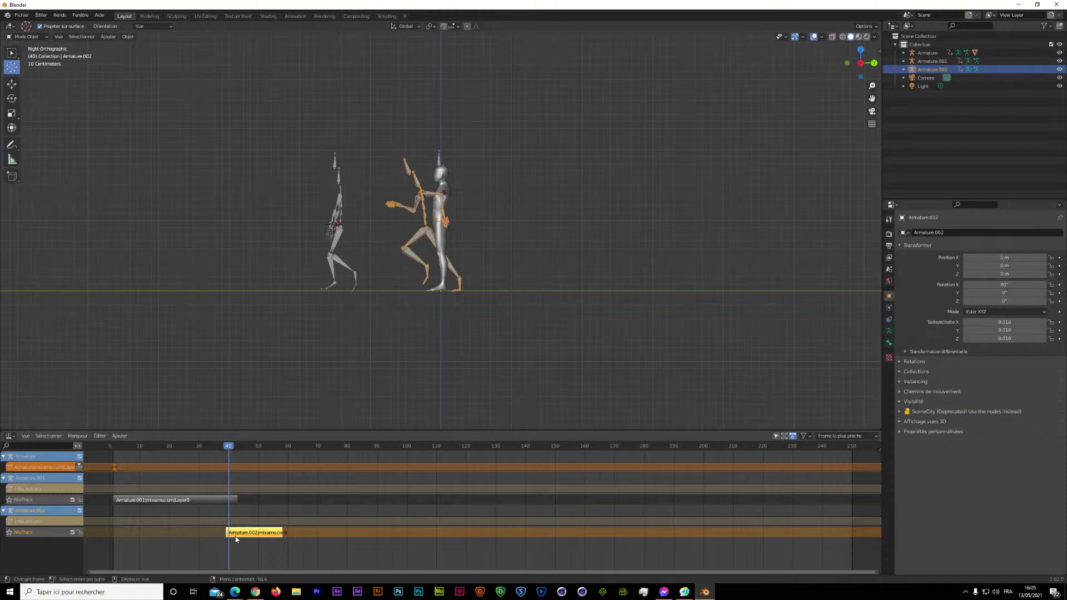
click(48, 436)
key(Tab)
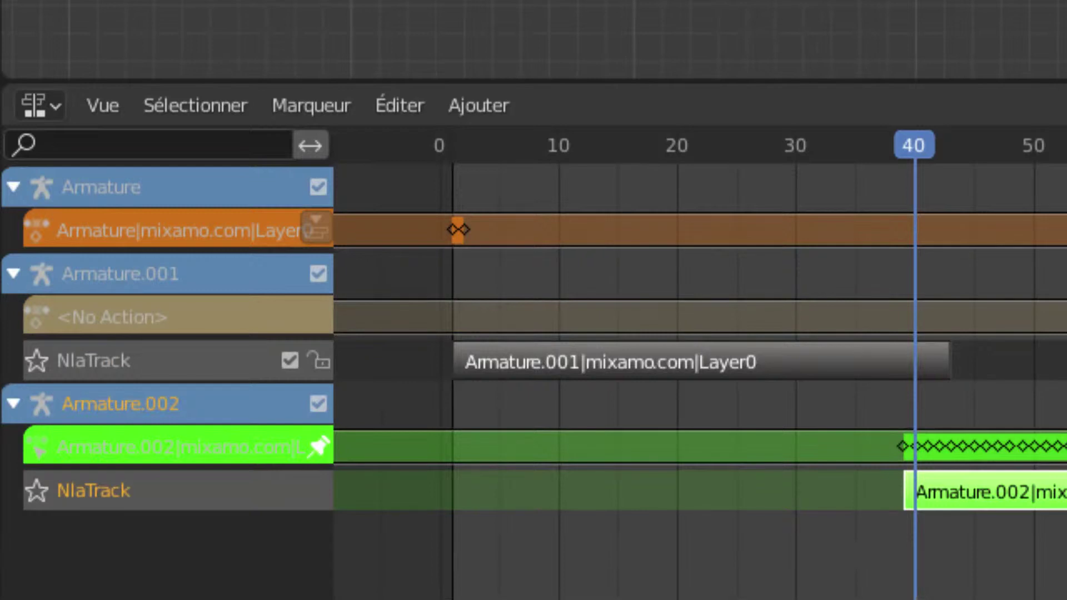
Turn the area into the Graph Editor and expand Armature.002's animation channels
click(33, 103)
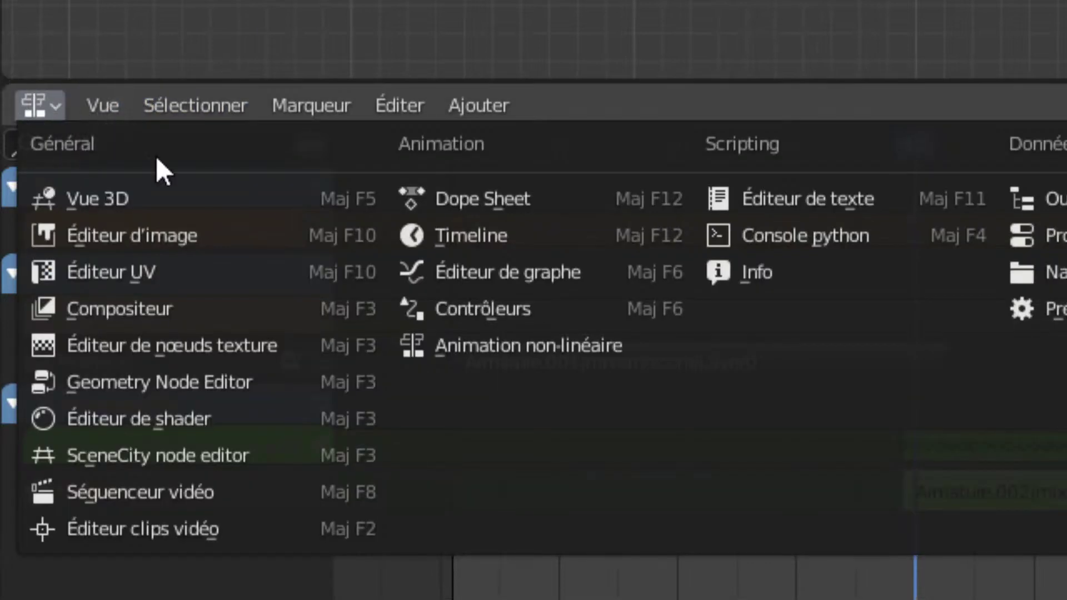
click(494, 278)
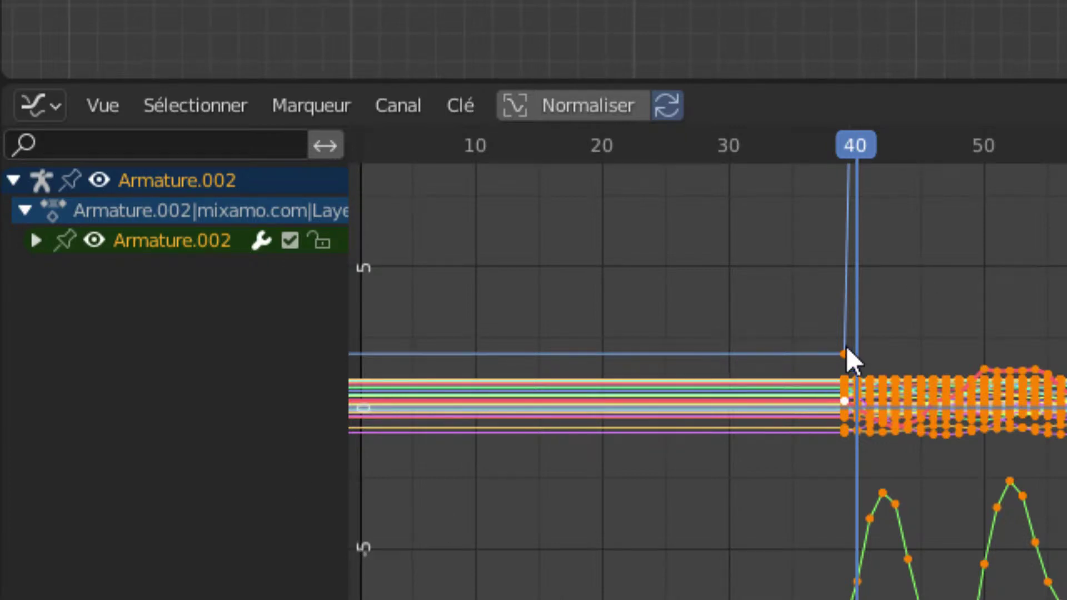
click(35, 240)
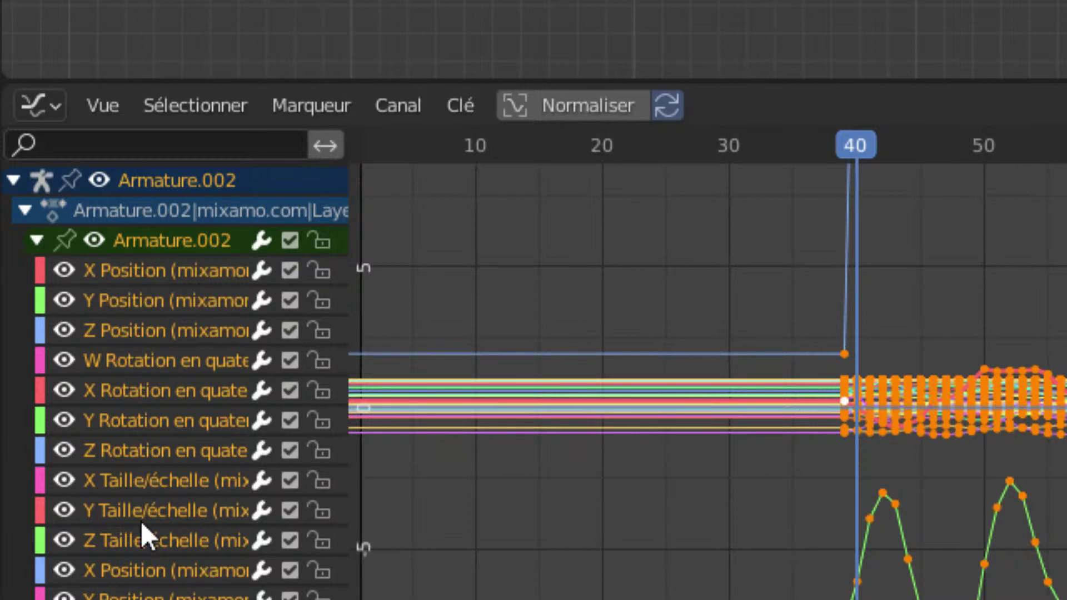
Check the X and Y Position channels, then select Z Position to highlight its curve
click(179, 331)
click(186, 309)
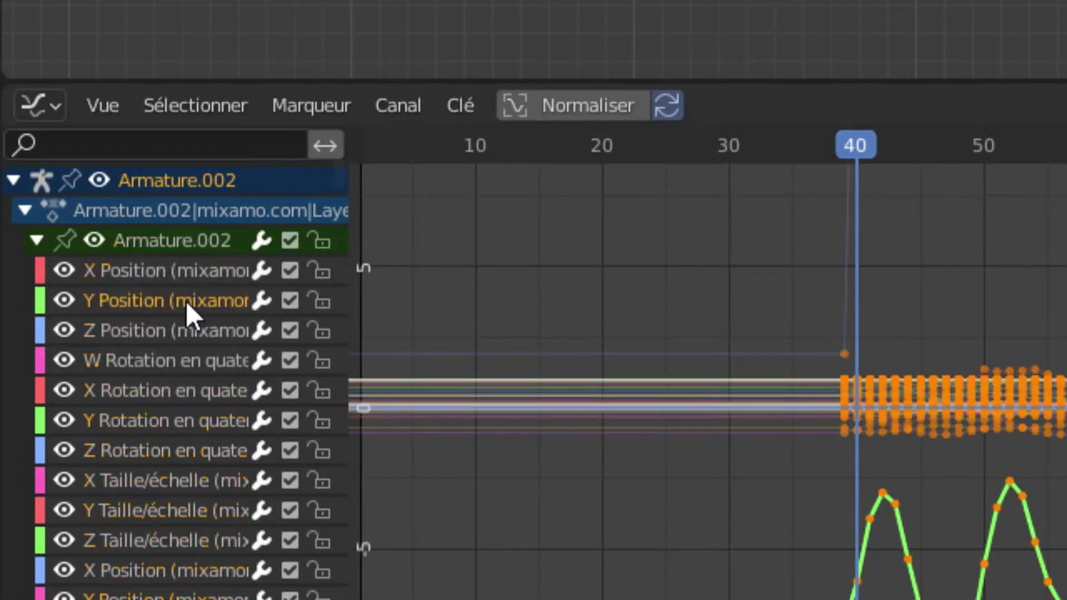
click(183, 272)
click(183, 301)
click(176, 331)
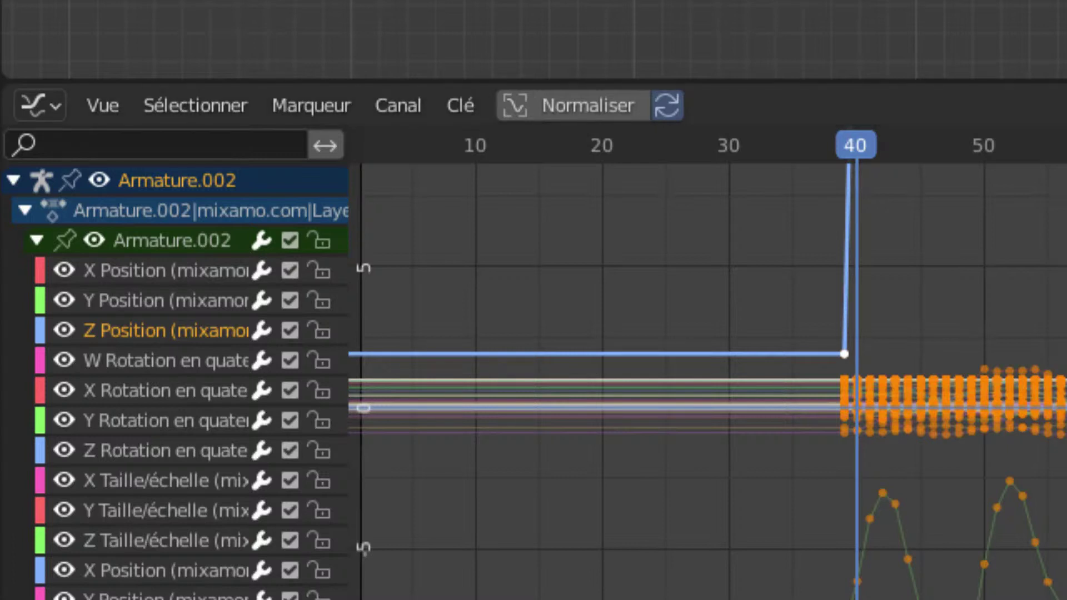
Raise Armature.002's Z Position keyframes by about 150 units in the Graph Editor
ctrl+middle_drag(711, 378, 712, 439)
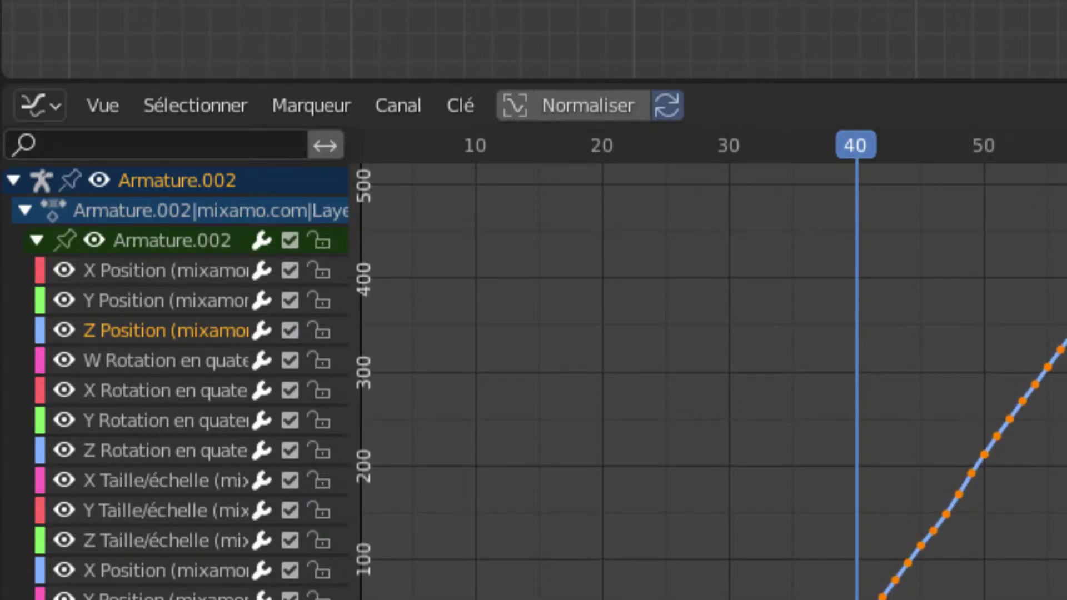
middle_drag(711, 500, 711, 383)
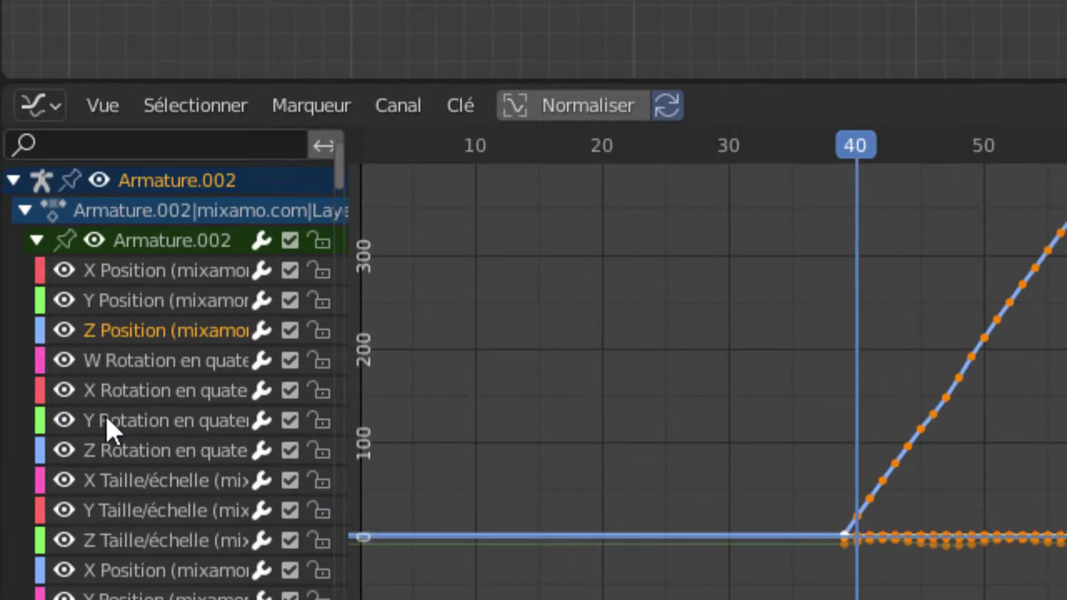
click(116, 329)
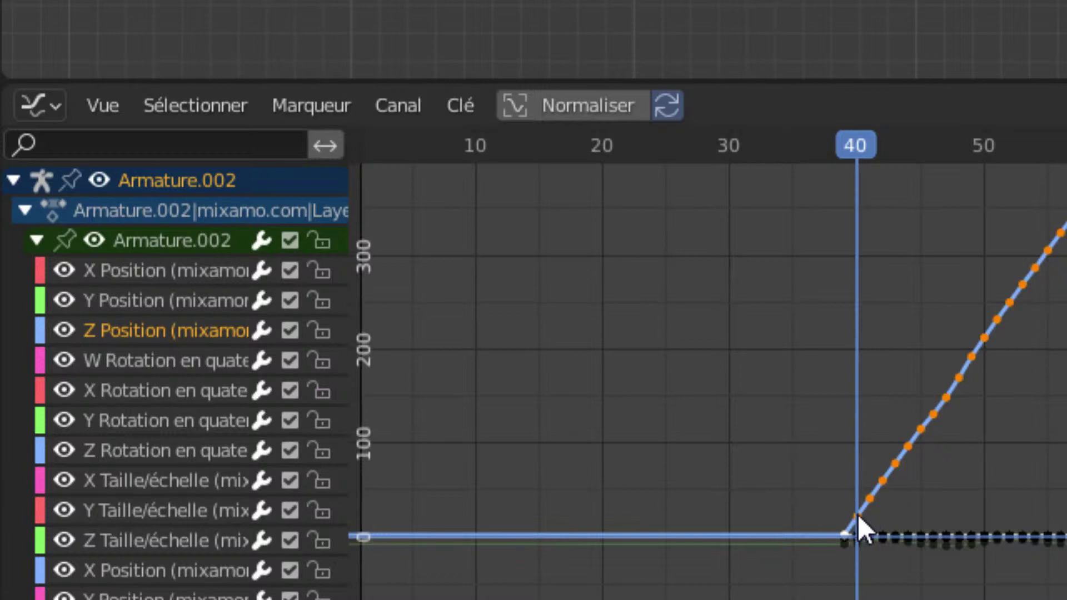
drag(859, 511, 868, 369)
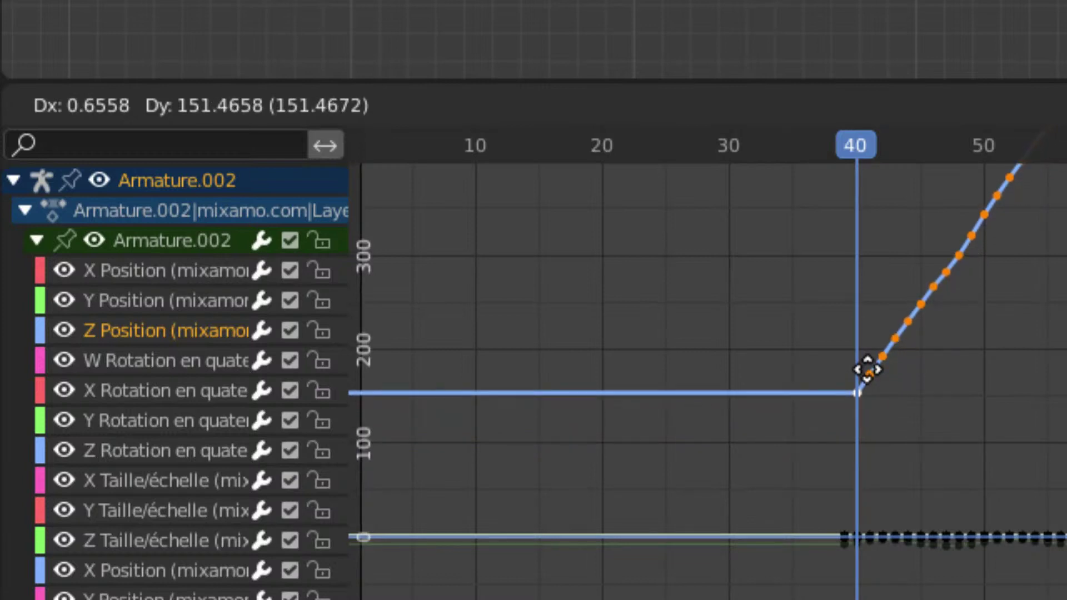
drag(868, 370, 867, 370)
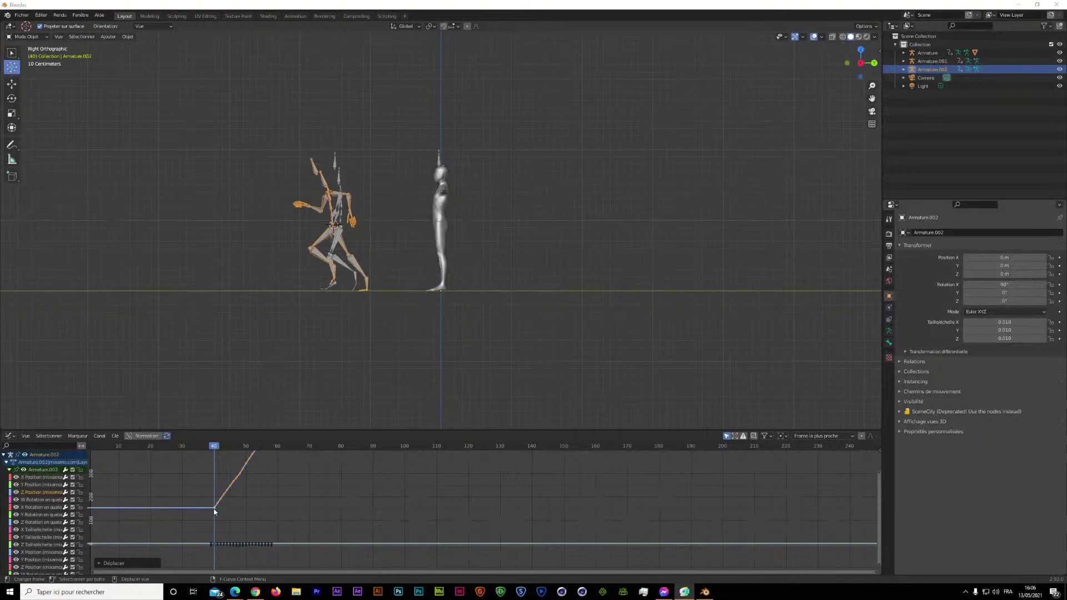
Fine-tune the frame-40 keyframe height and preview the run past frame 40
mouse_move(216, 507)
mouse_down()
mouse_move(217, 526)
mouse_move(222, 501)
mouse_move(230, 504)
mouse_up()
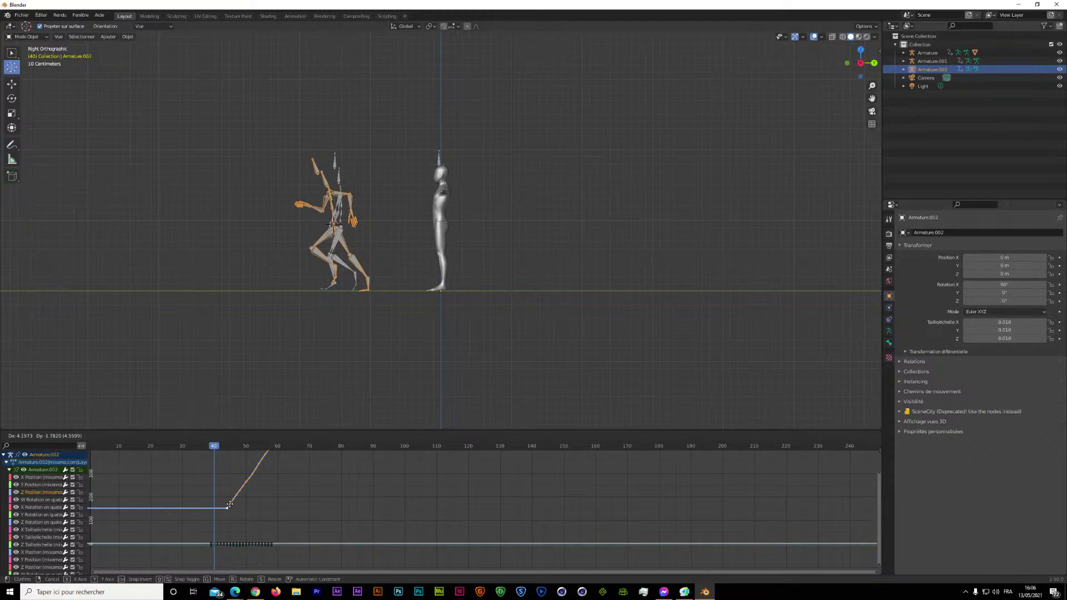
drag(229, 505, 215, 511)
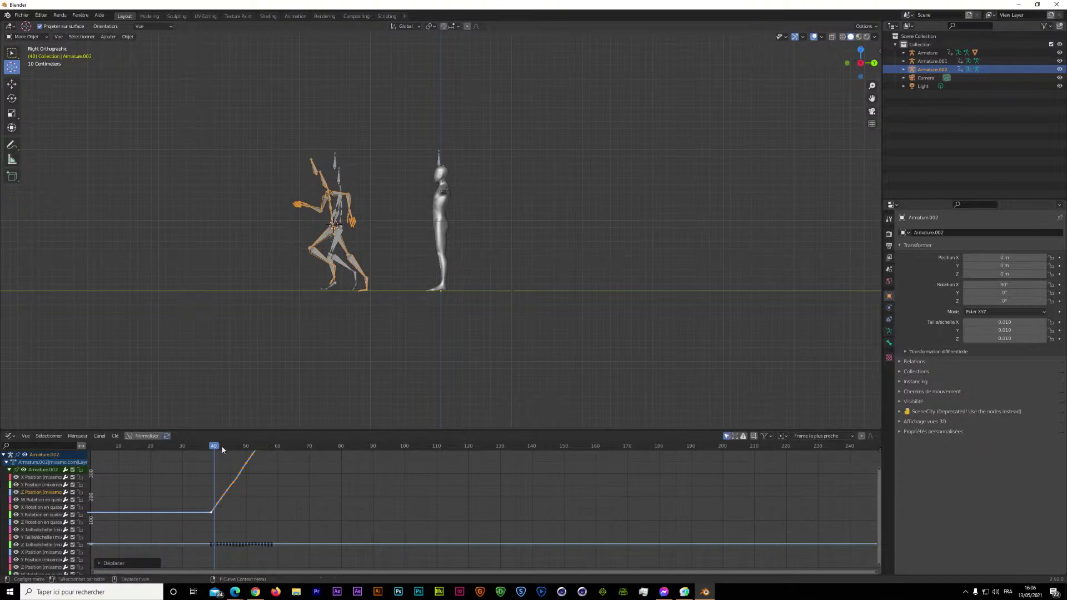
mouse_move(214, 448)
mouse_down()
mouse_move(239, 466)
mouse_move(90, 474)
mouse_move(165, 497)
mouse_move(291, 506)
mouse_move(91, 506)
mouse_move(290, 495)
mouse_up()
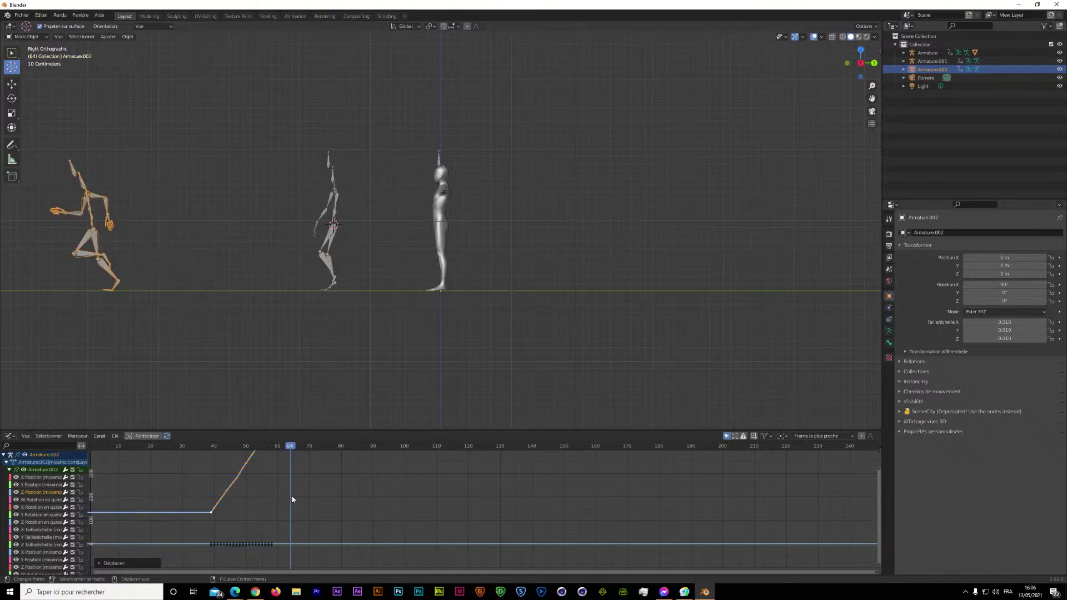
Switch the editor type to Animation non-linéaire
click(9, 435)
click(11, 436)
click(11, 436)
right_click(11, 436)
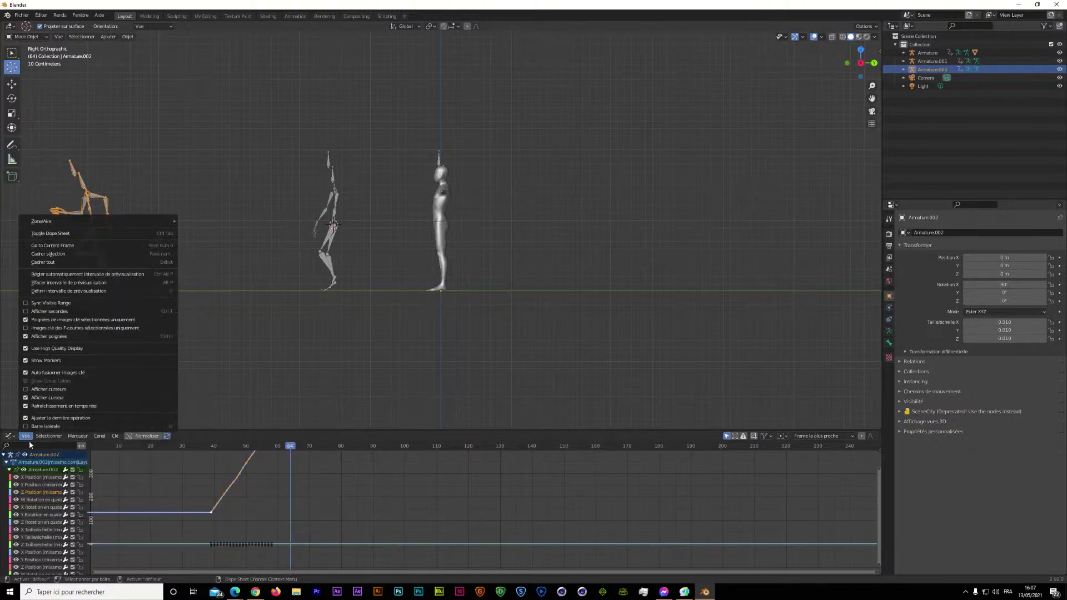
click(11, 436)
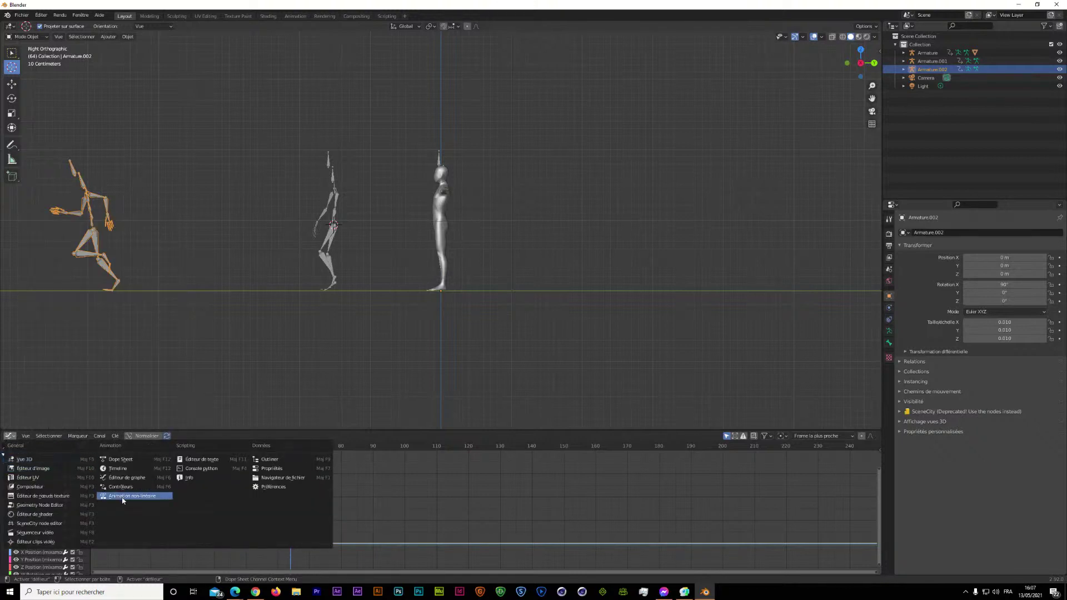
click(128, 496)
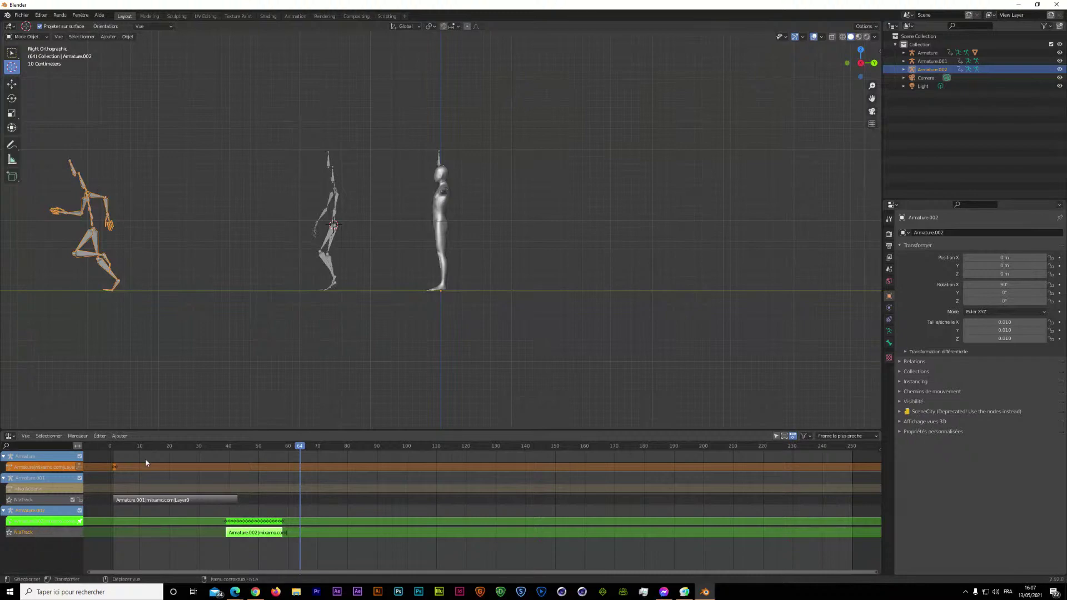
At frame 0, push the Armature action down into a new NlaTrack and select it
drag(167, 446, 110, 446)
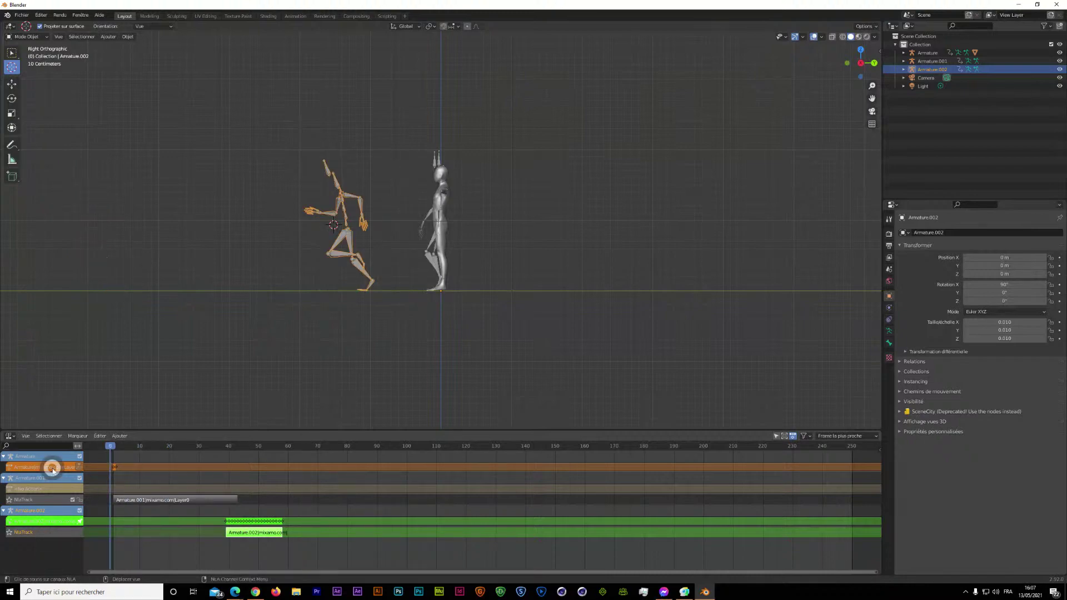
key(Tab)
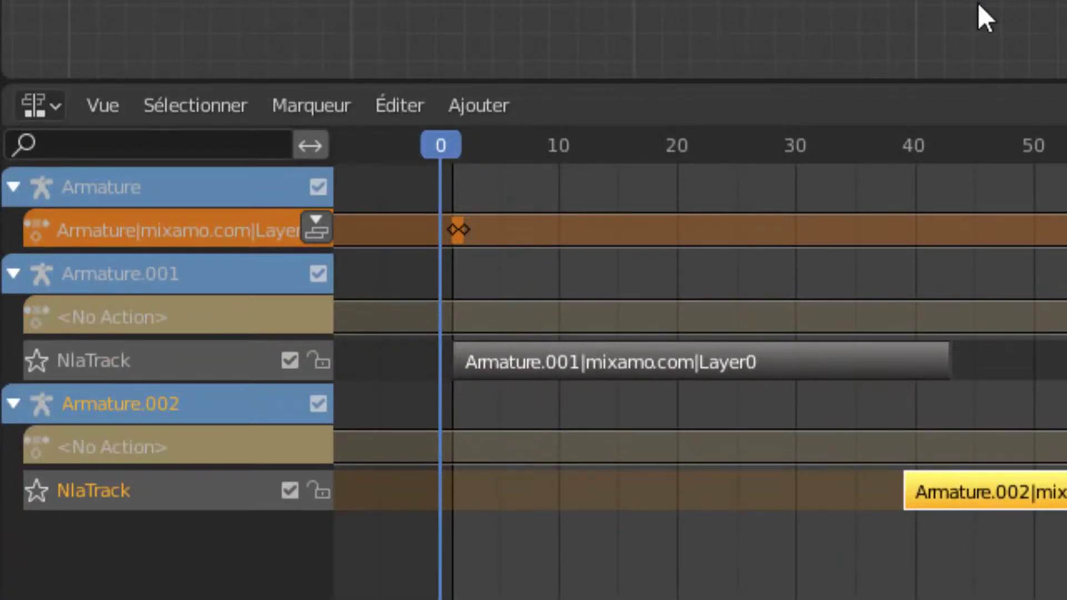
click(316, 228)
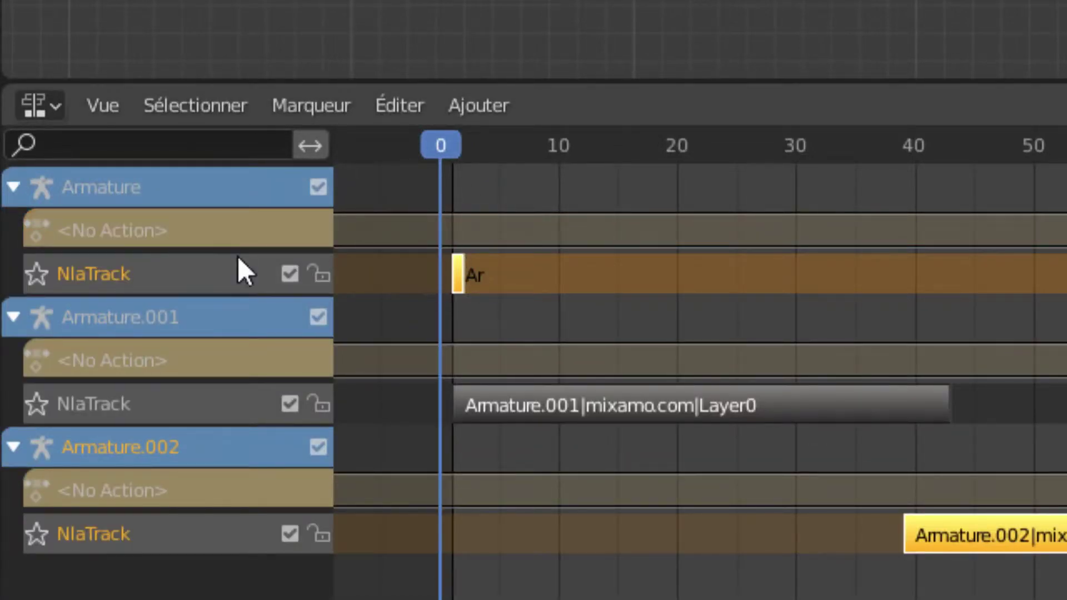
click(109, 269)
Add NlaTrack.001 above the selected track and set the current frame to 1
click(485, 111)
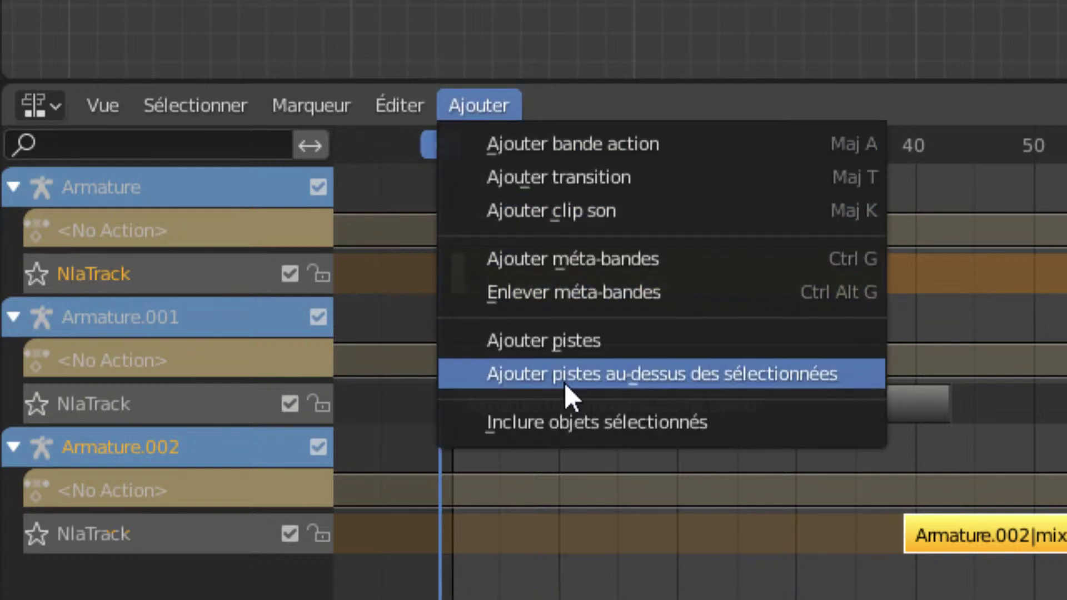
click(705, 382)
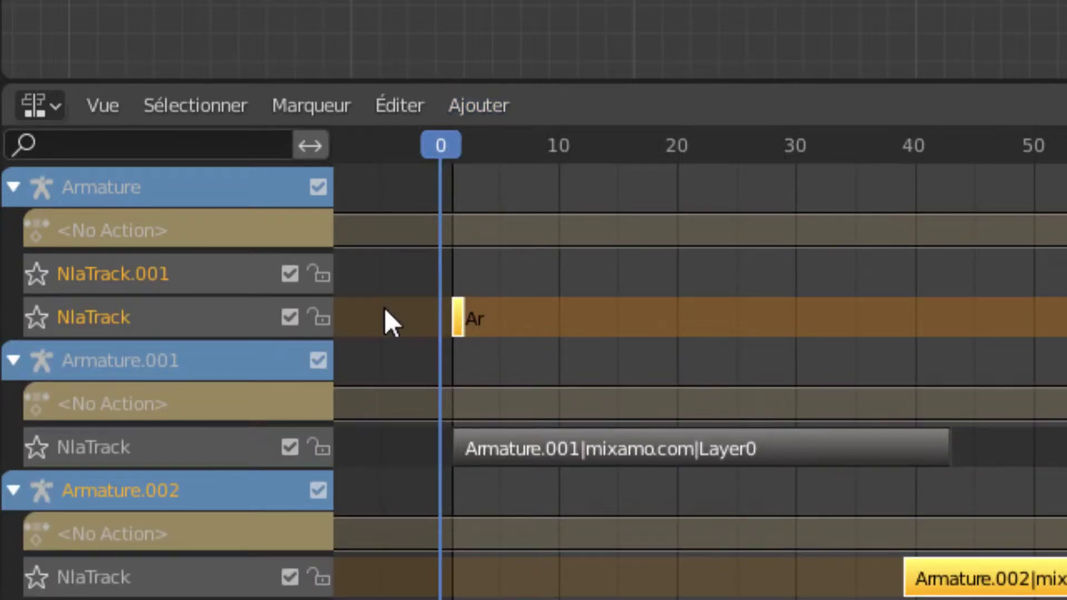
click(458, 145)
key(shift+Left)
key(Right)
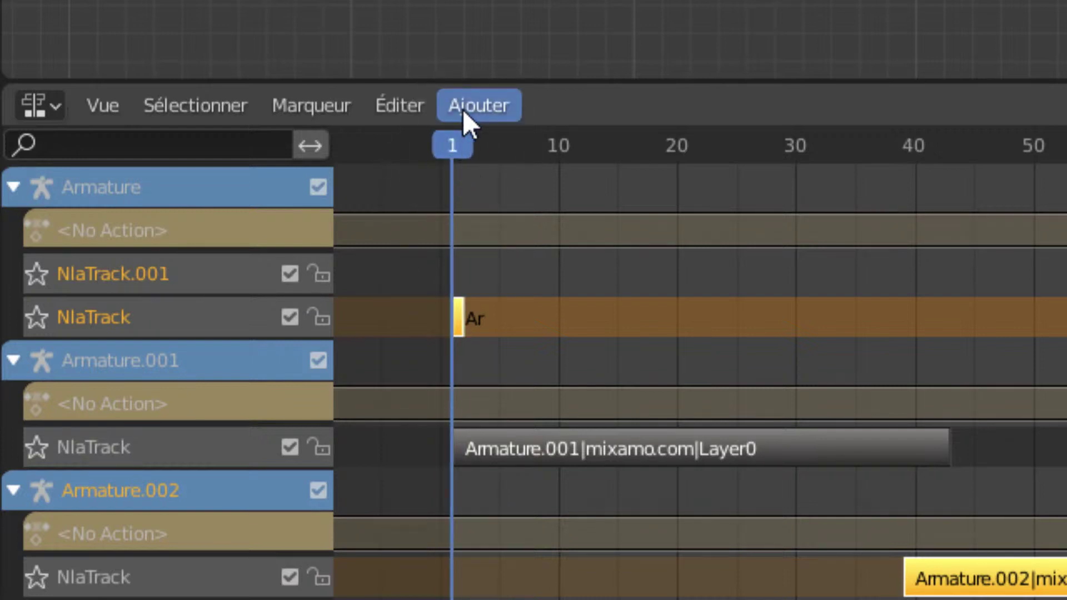
Place the Armature.001|mixamo.com|Layer0 action strip on NlaTrack.001
click(462, 109)
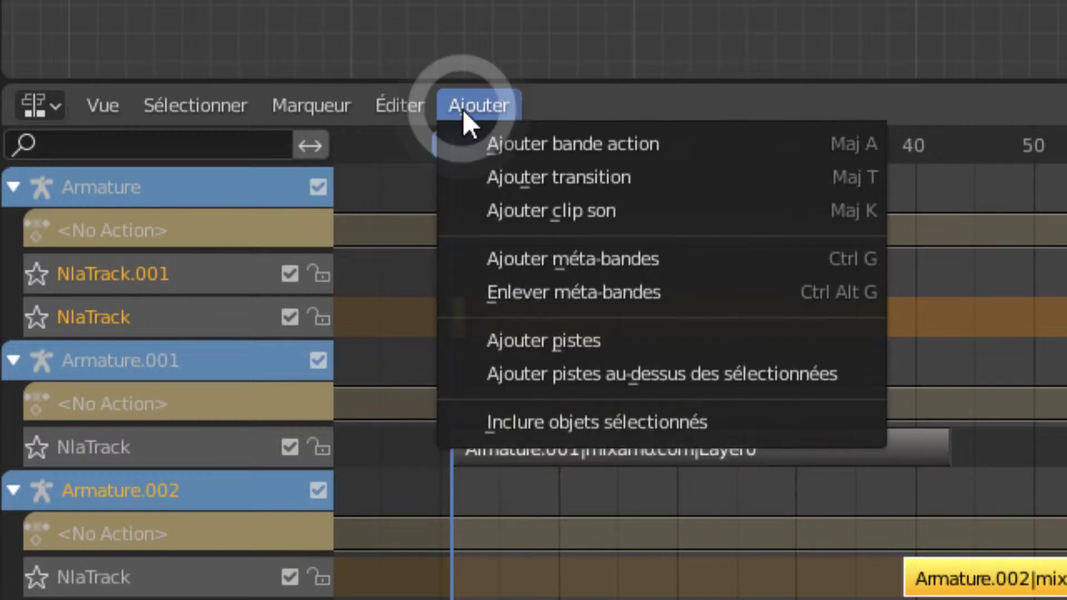
click(519, 146)
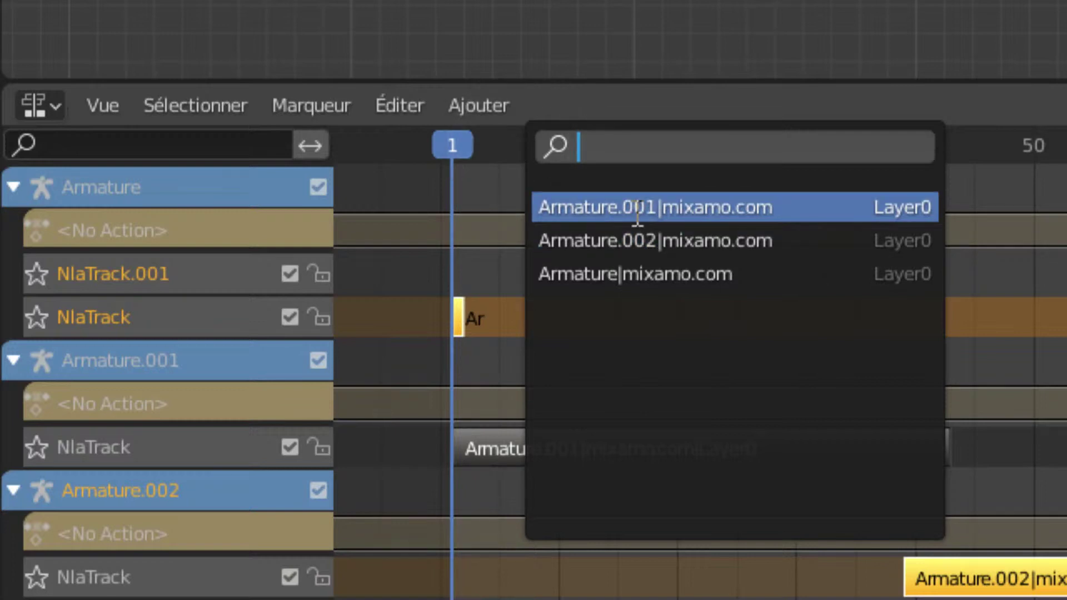
click(638, 209)
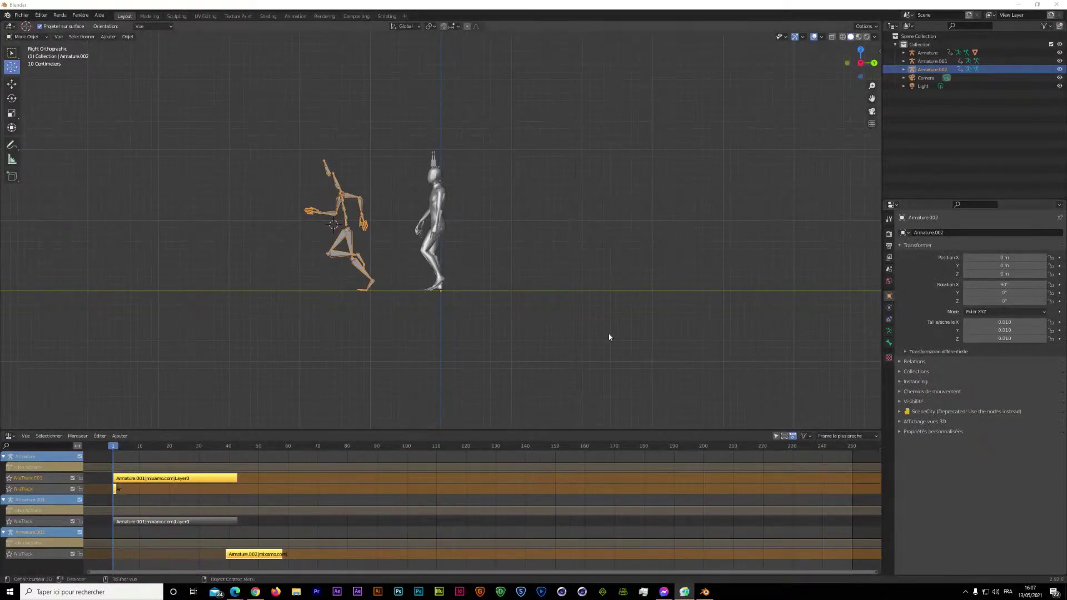
Scrub through frames 19 and 39 to check the stacked poses, then open Ajouter
drag(114, 459, 229, 471)
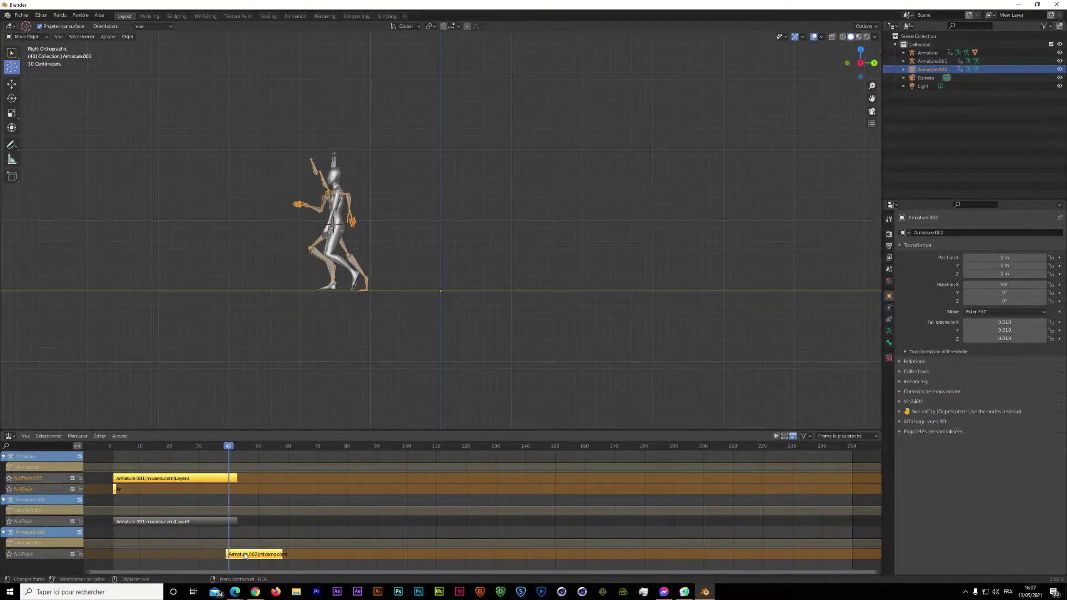
drag(233, 464, 227, 453)
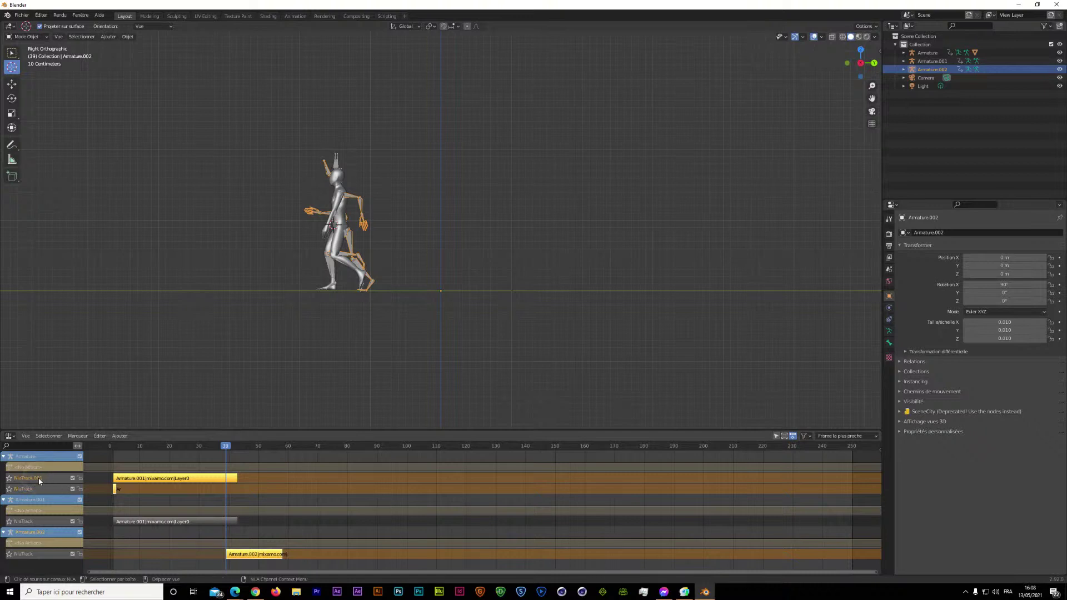
click(114, 438)
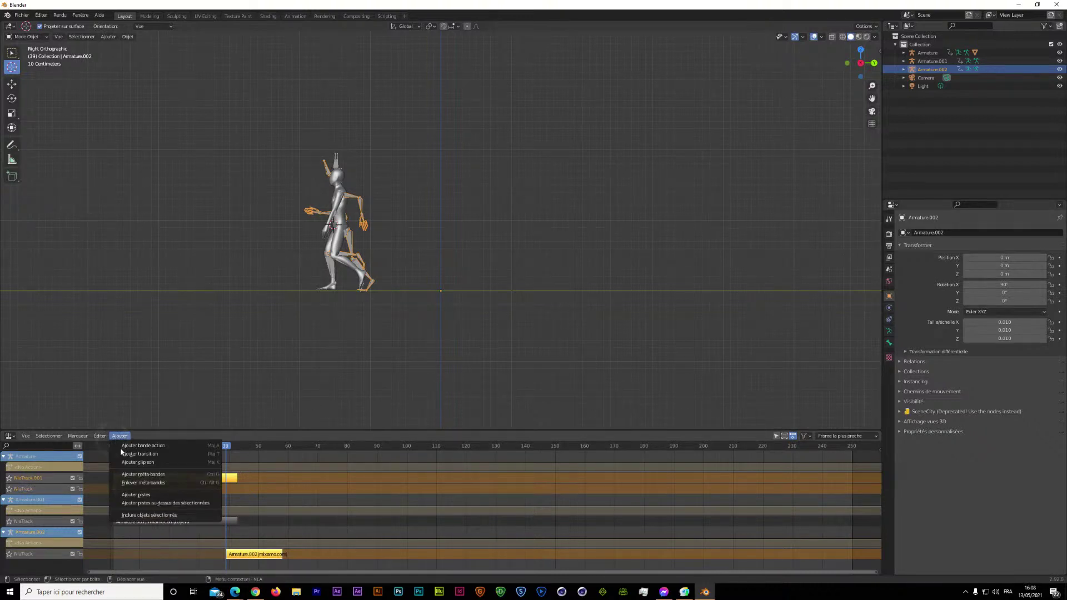
Add NlaTrack.002 holding the Armature.002|mixamo.com strip from frame 39, then rewind to 0
click(141, 505)
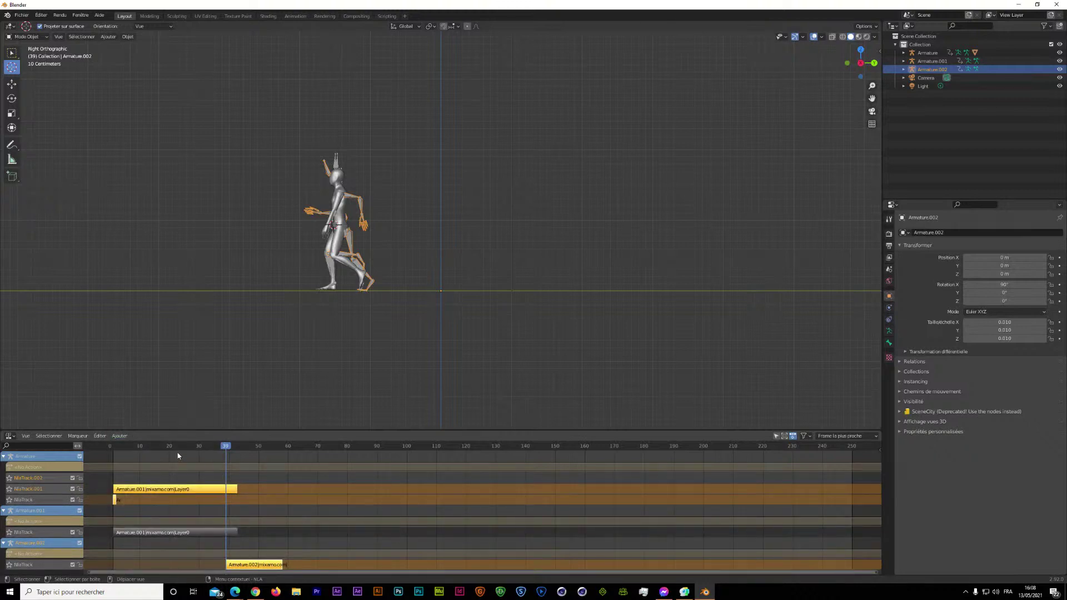
click(120, 436)
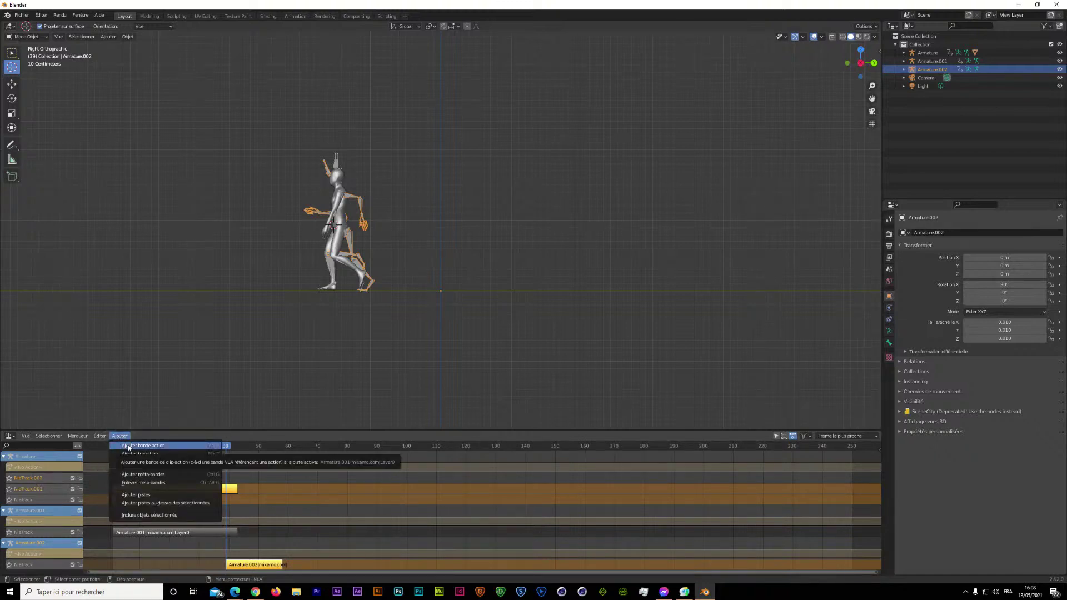
click(128, 447)
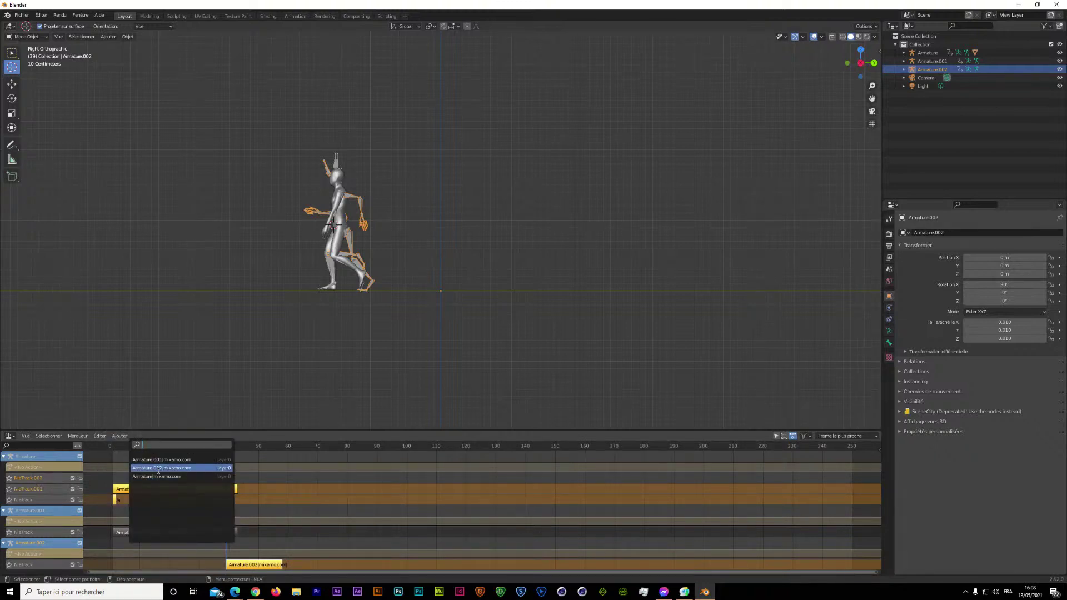
click(159, 469)
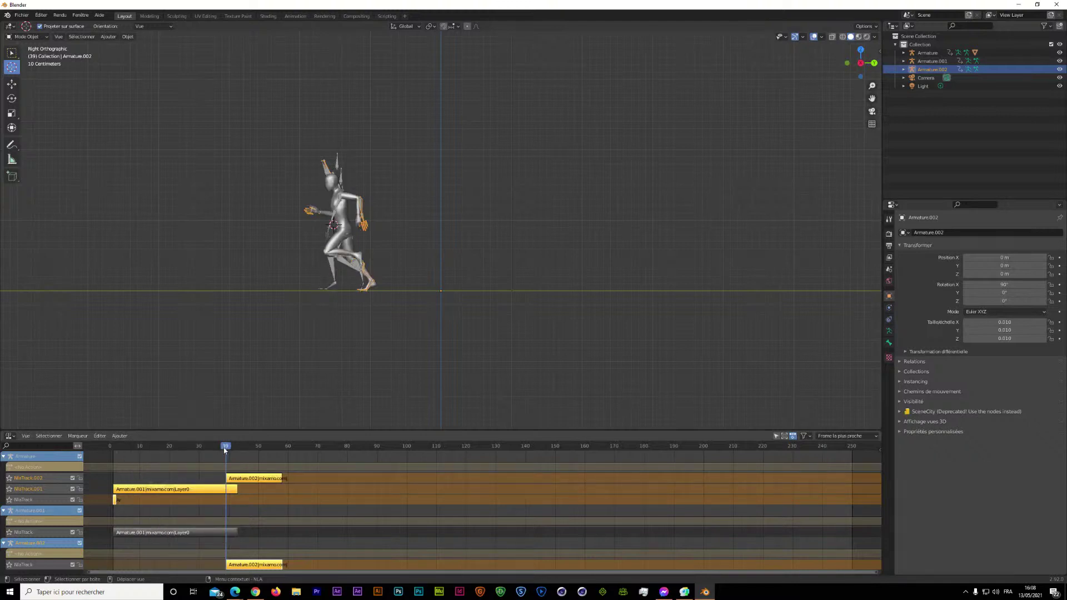
mouse_move(226, 450)
mouse_down()
mouse_move(110, 450)
mouse_move(227, 453)
mouse_move(295, 476)
mouse_move(110, 456)
mouse_up()
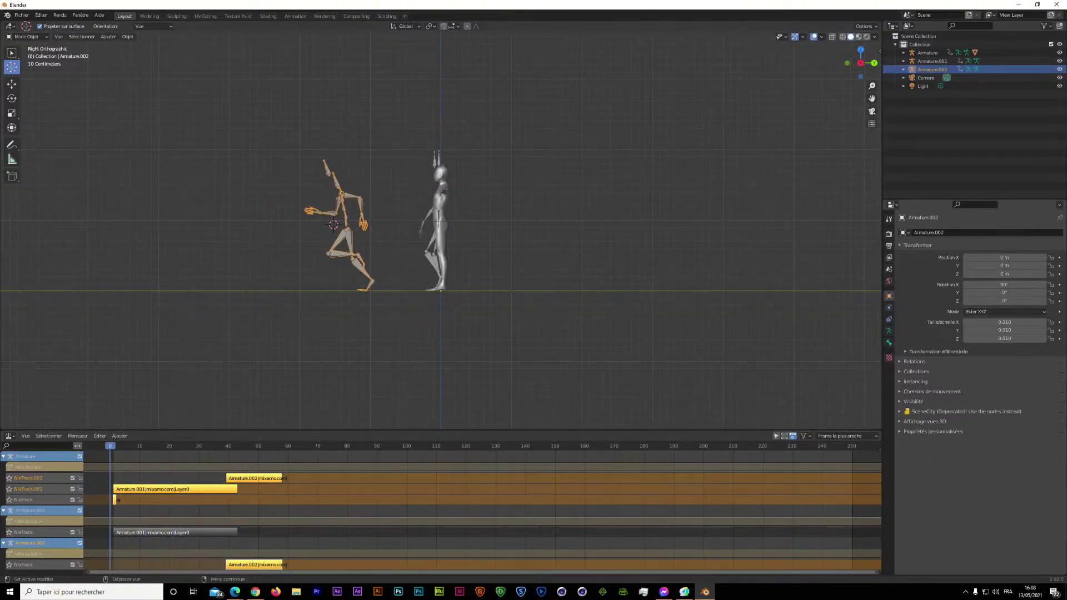
Hide Armature.001 and Armature.002, preview the walk-to-run change near frame 39, select NlaTrack.001
click(1061, 61)
click(1060, 70)
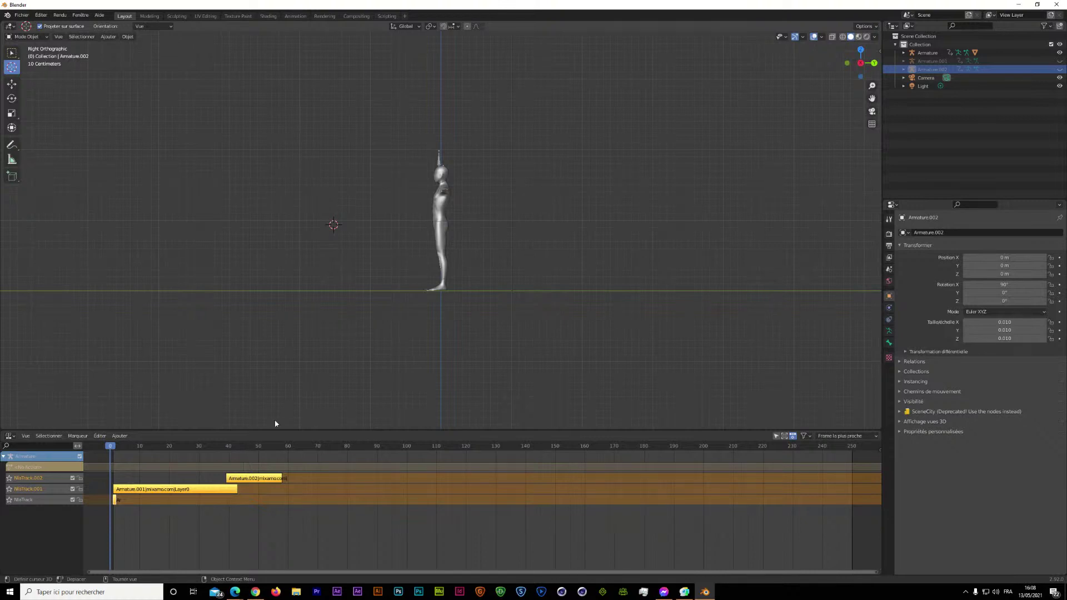
mouse_move(110, 448)
mouse_down()
mouse_move(234, 448)
mouse_move(138, 468)
mouse_move(228, 464)
mouse_up()
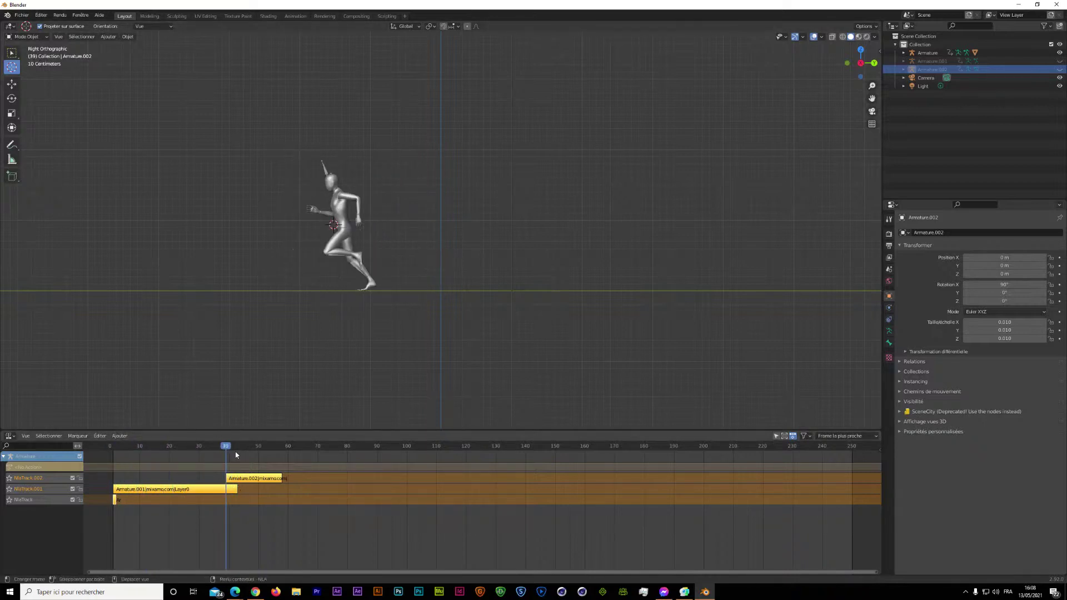
mouse_move(228, 449)
mouse_down()
mouse_move(216, 454)
mouse_move(235, 455)
mouse_up()
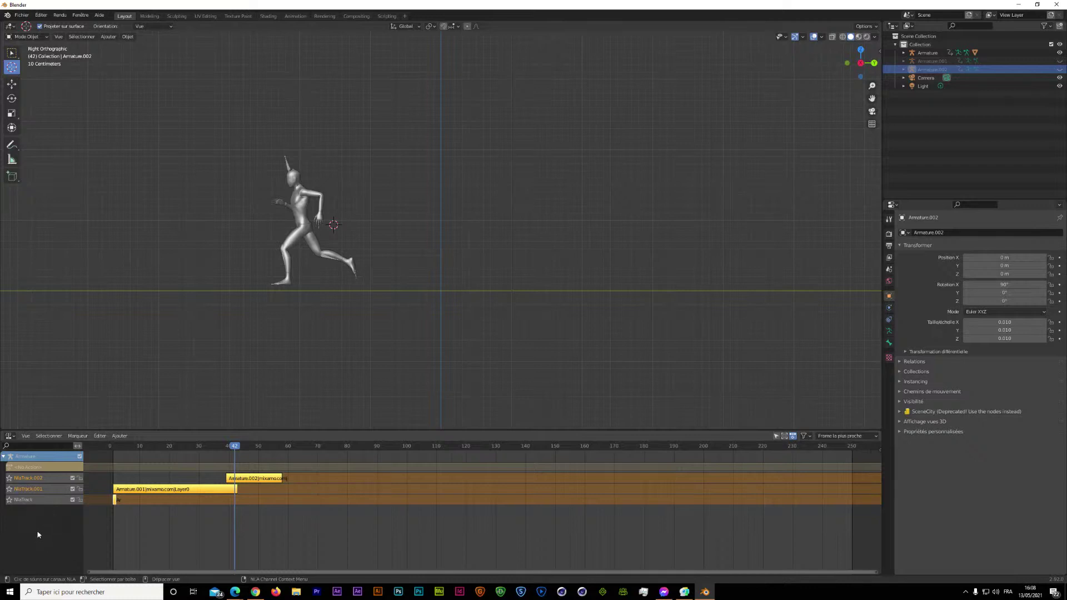
click(24, 489)
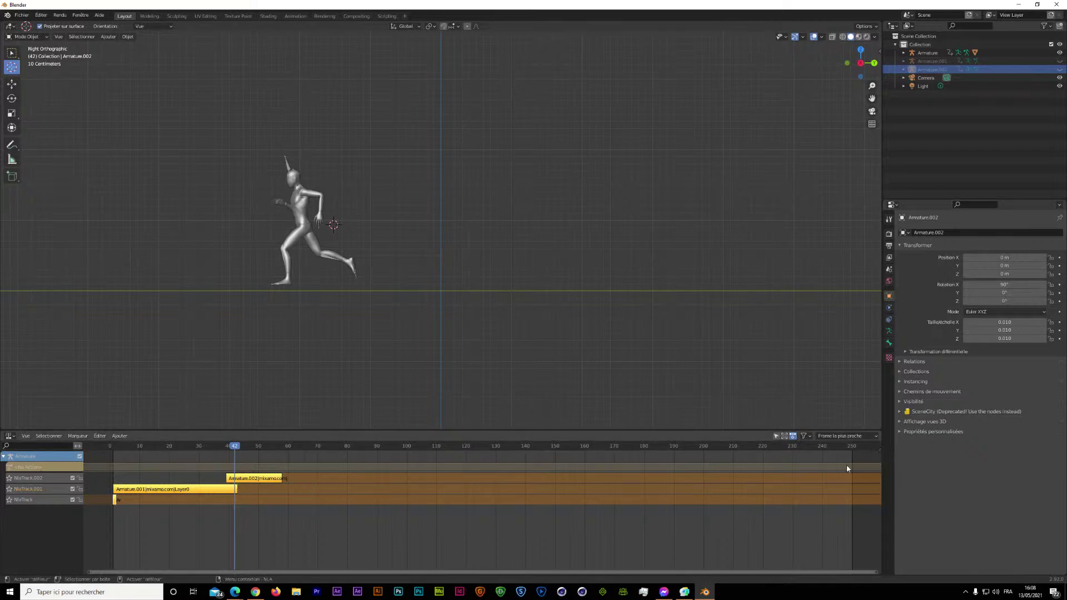
Show the NLA sidebar with extrapolation Maintenir, blending Remplacer and influence 1.000
click(879, 452)
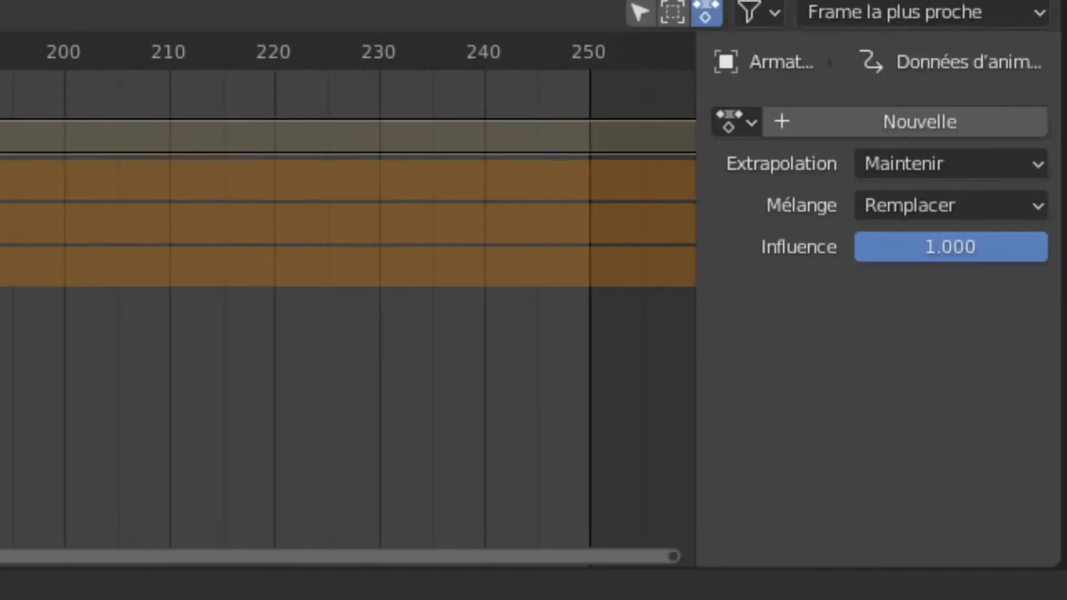
mouse_move(67, 158)
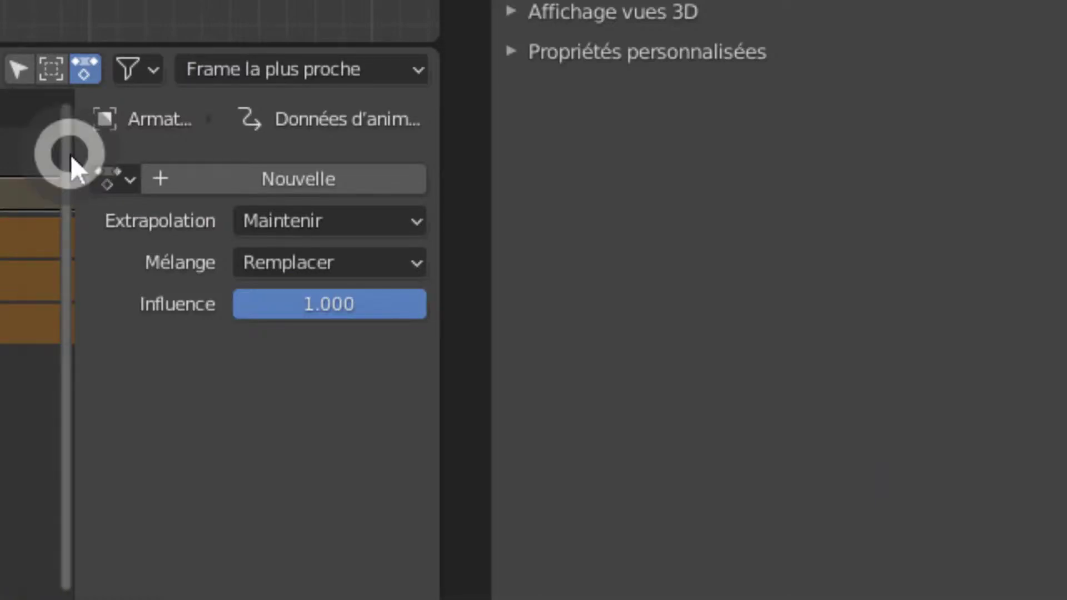
drag(72, 154, 433, 179)
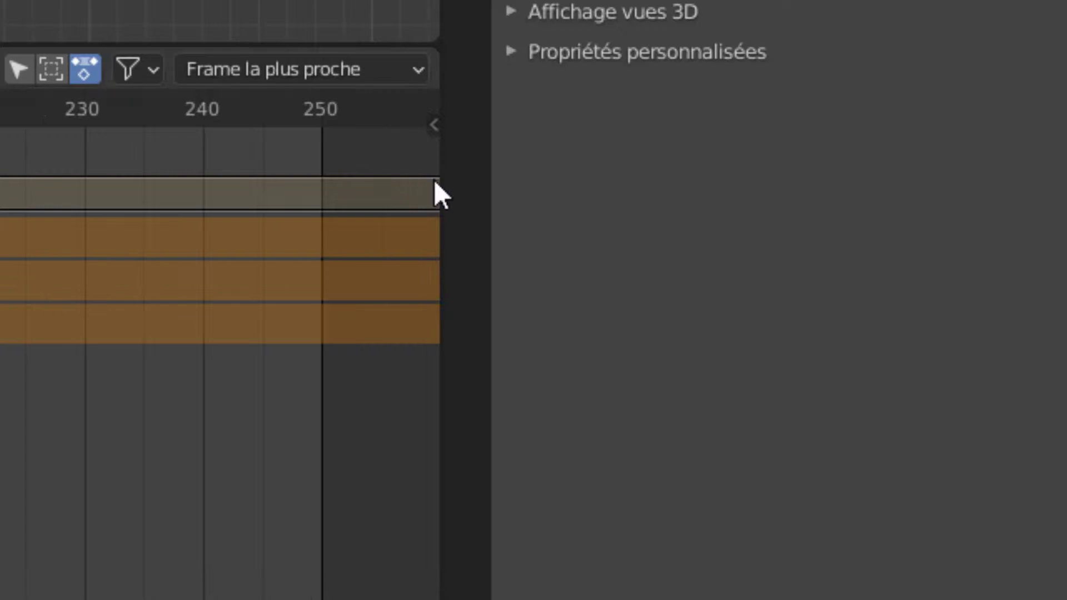
click(436, 118)
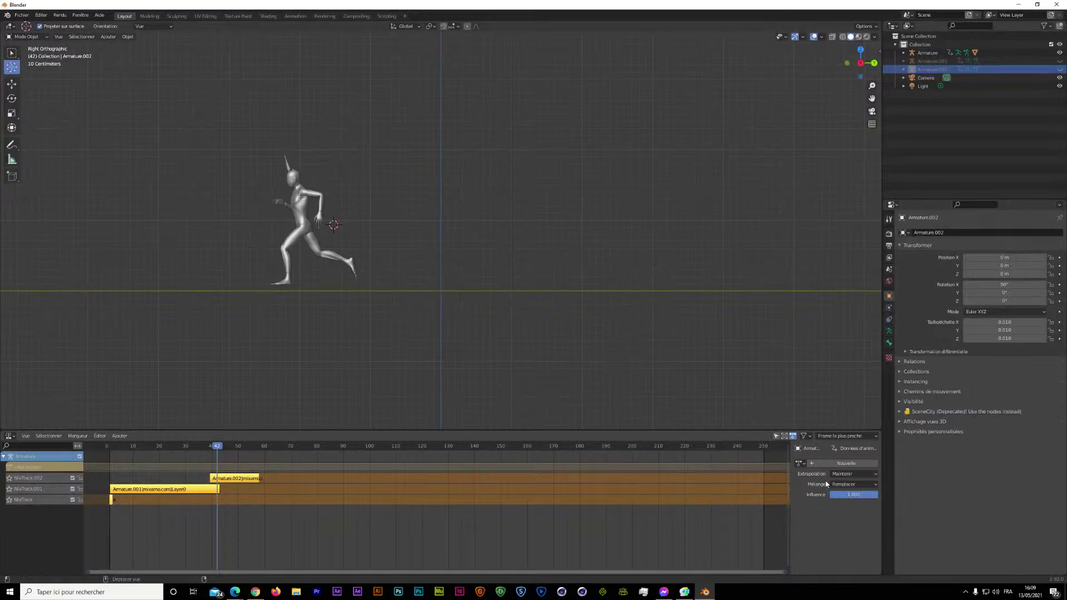
Give the Armature.002 run strip a 6.7-frame blend-in and check frames 37–42
click(223, 478)
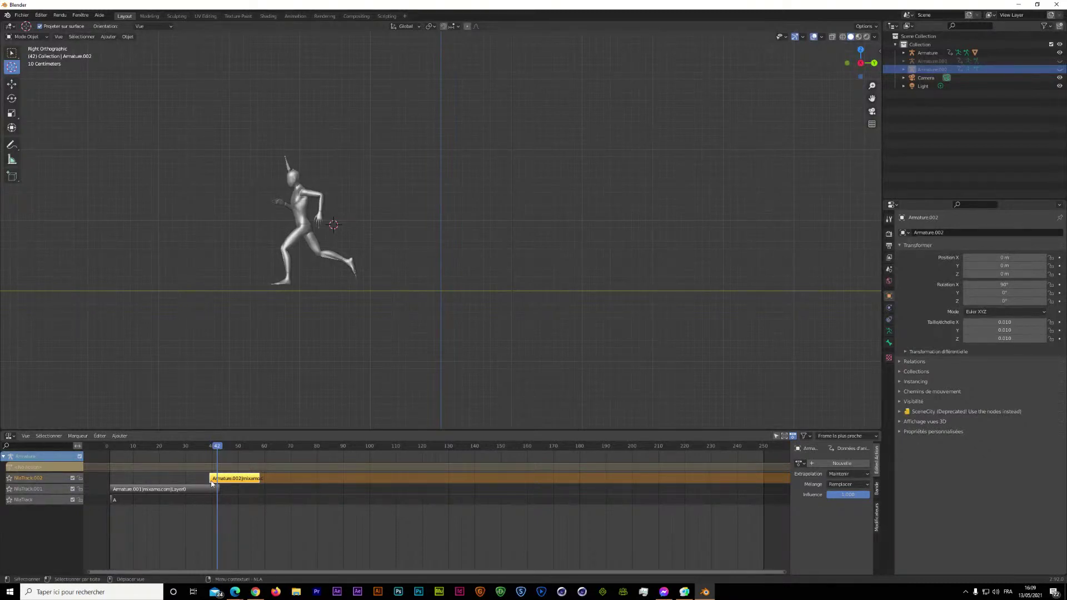
click(879, 492)
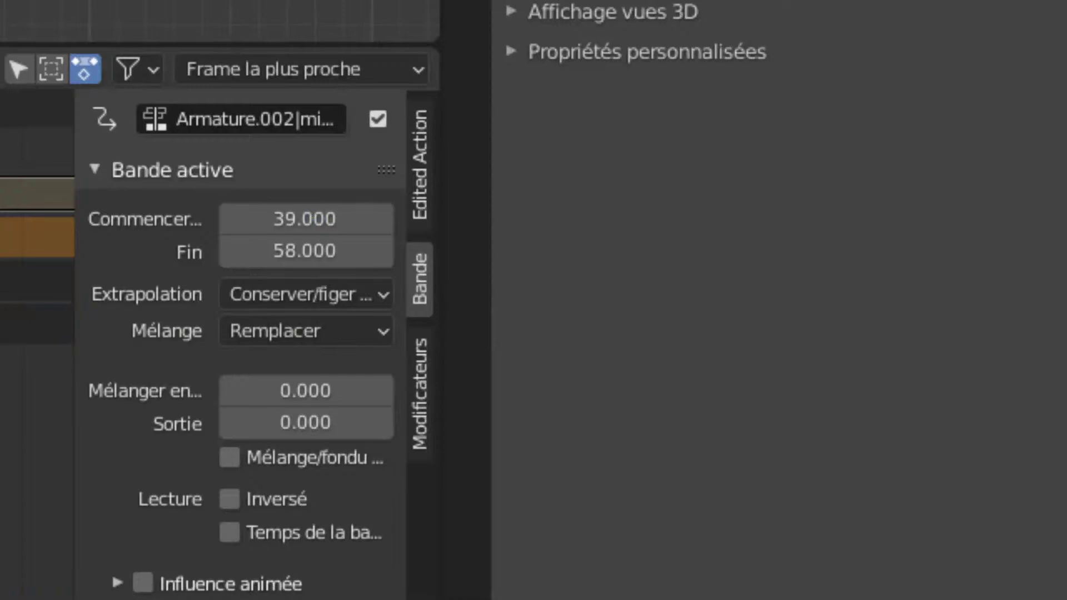
drag(283, 397, 311, 397)
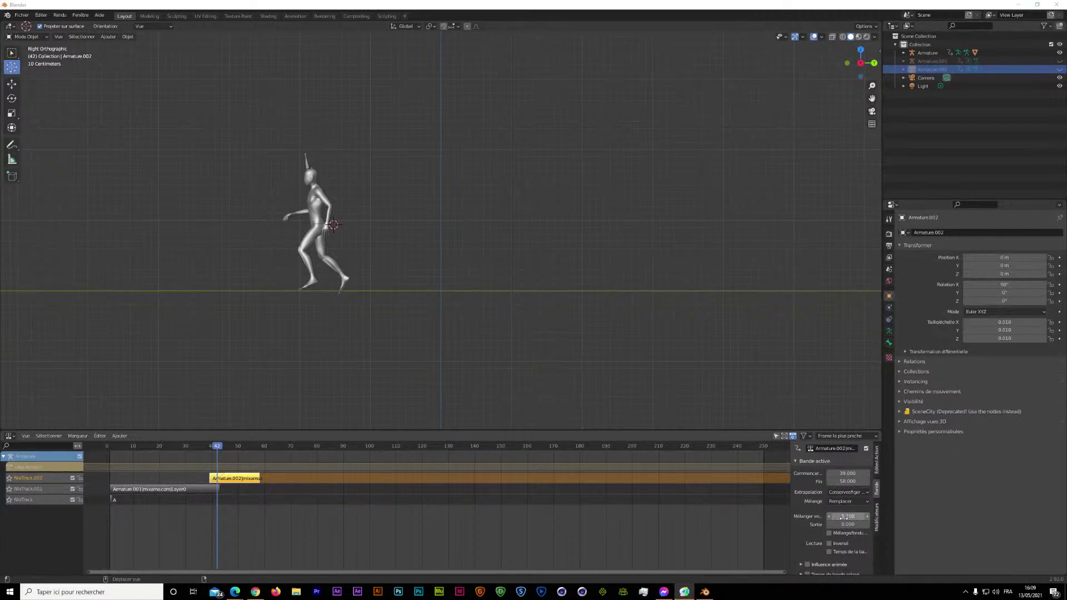
mouse_move(848, 517)
mouse_down()
mouse_move(868, 517)
mouse_move(836, 516)
mouse_up()
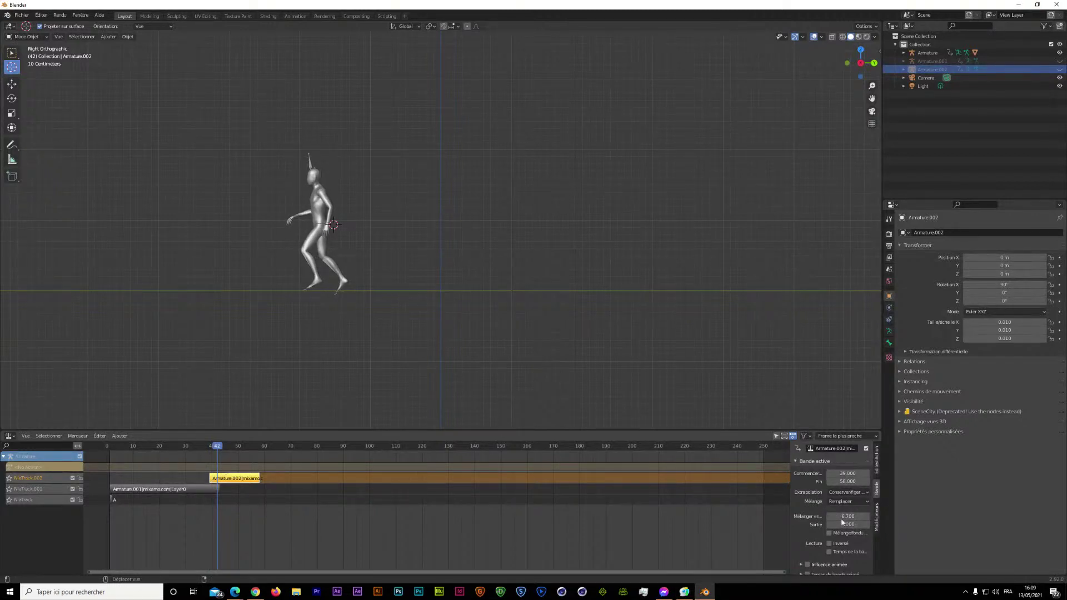
mouse_move(217, 448)
mouse_down()
mouse_move(204, 450)
mouse_move(249, 464)
mouse_move(161, 493)
mouse_move(268, 489)
mouse_up()
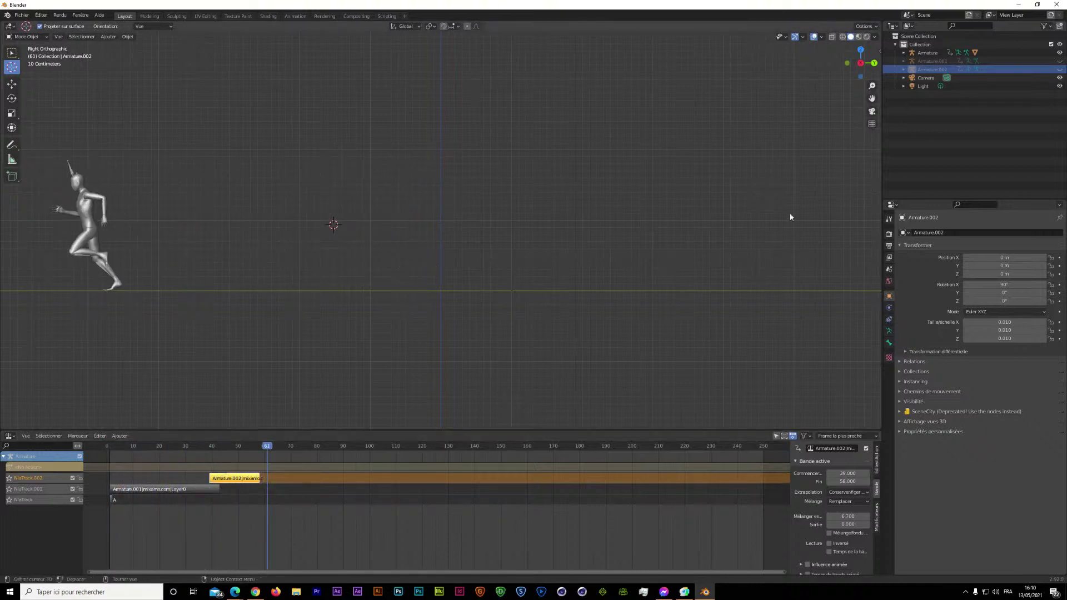
mouse_move(872, 57)
mouse_down()
mouse_move(845, 73)
mouse_move(856, 66)
mouse_up()
scroll(584, 243, down, 3)
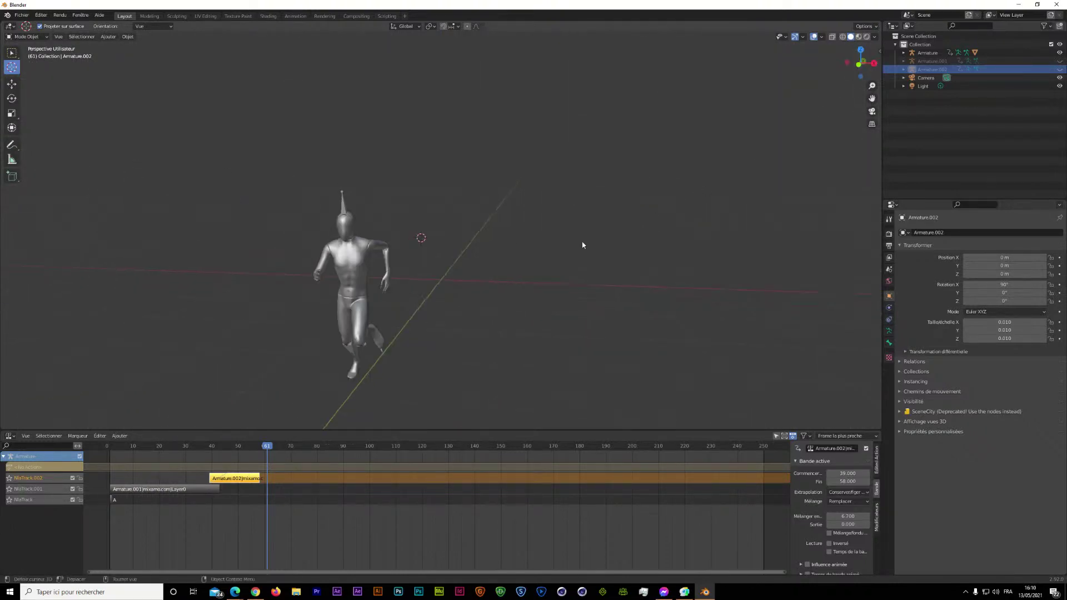
scroll(584, 243, down, 2)
mouse_move(264, 449)
mouse_down()
mouse_move(127, 462)
mouse_move(260, 466)
mouse_move(204, 465)
mouse_up()
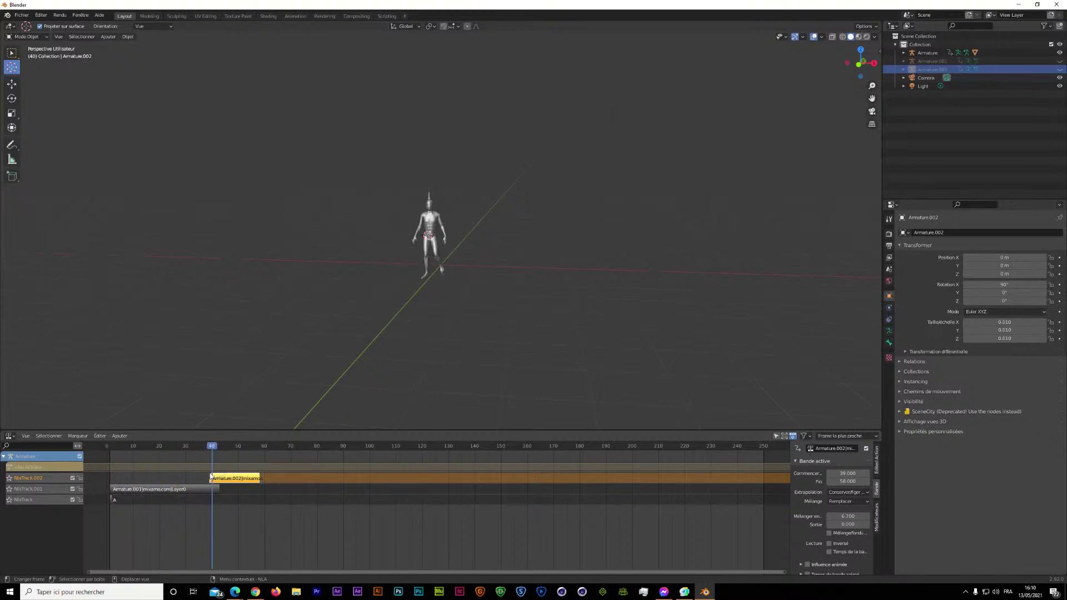
drag(853, 65, 43, 107)
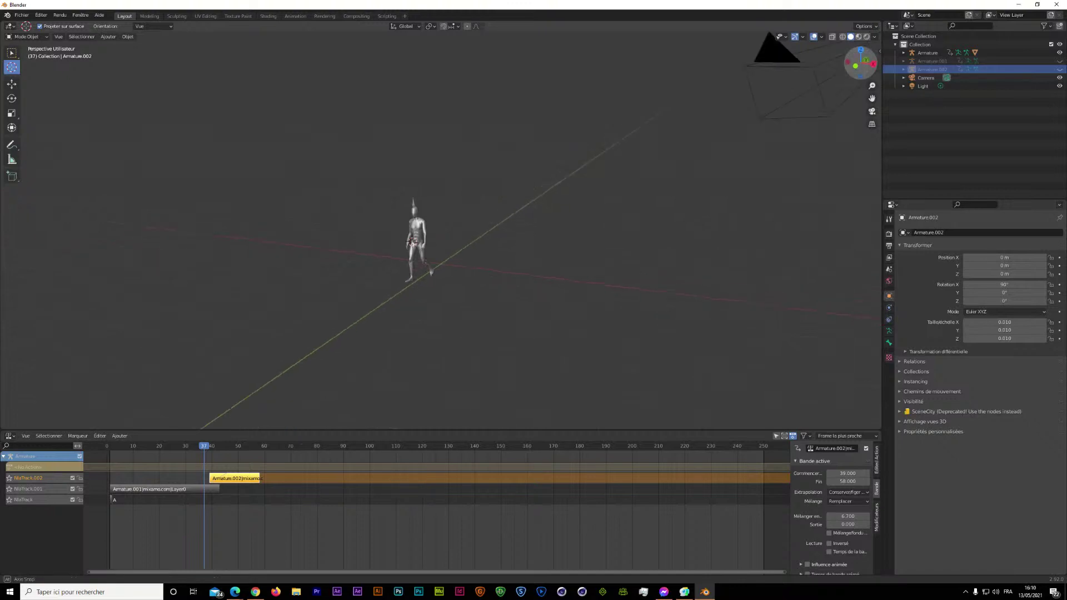
drag(378, 228, 376, 236)
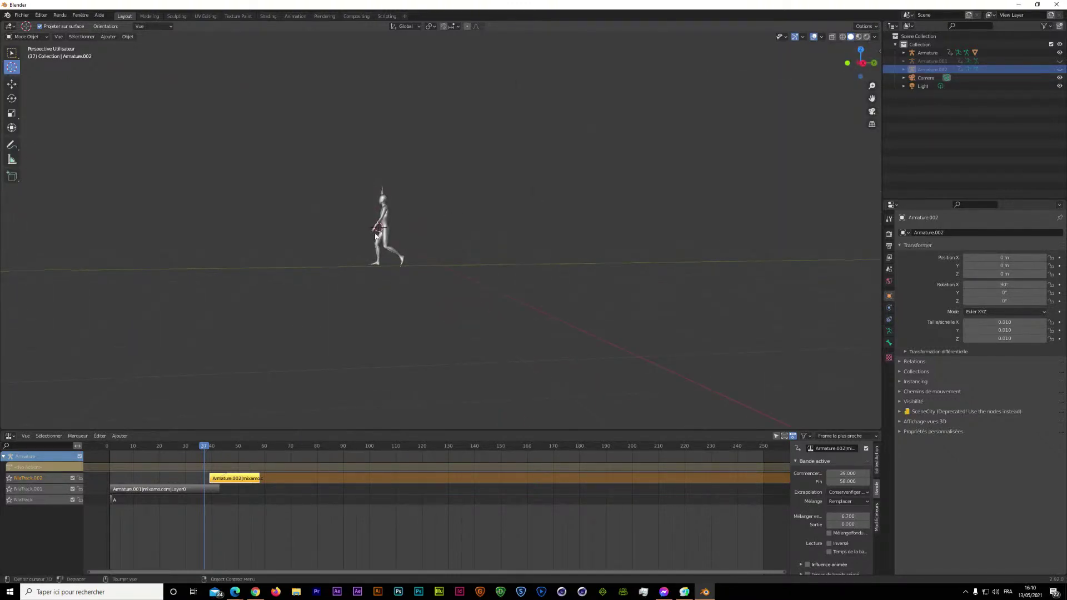
mouse_move(204, 448)
mouse_down()
mouse_move(233, 450)
mouse_move(113, 449)
mouse_move(222, 463)
mouse_move(108, 466)
mouse_up()
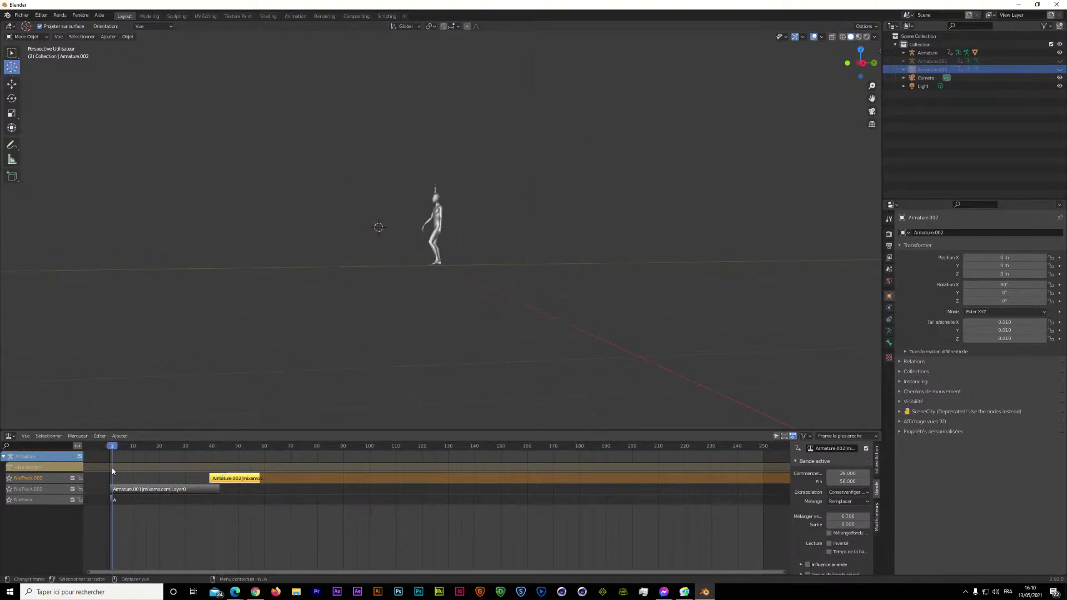
click(111, 502)
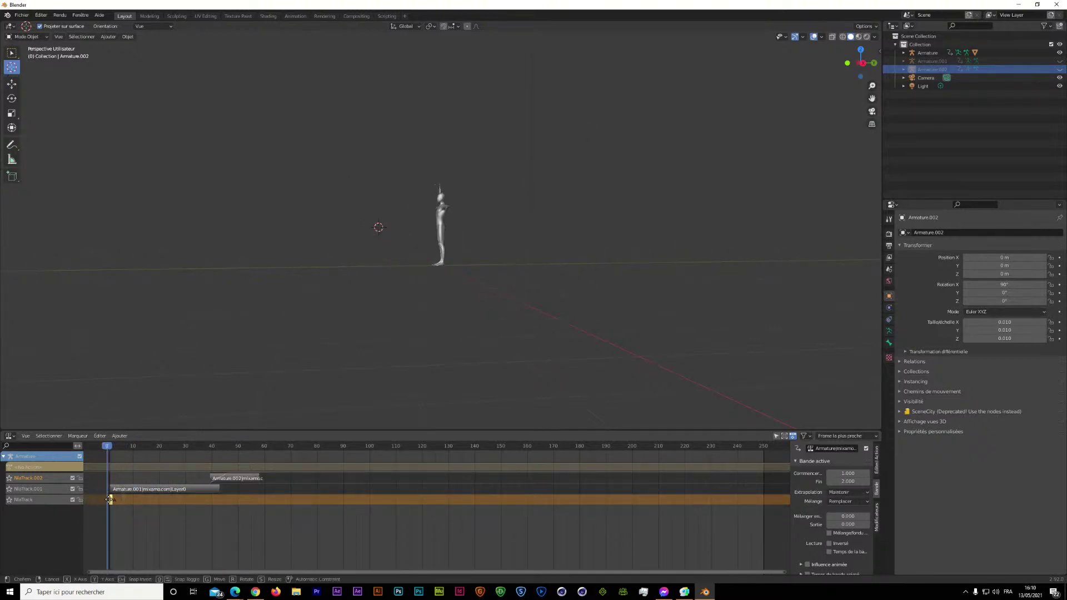
Move the short bottom-track strip to start at frame 0 and preview the animation
key(g)
click(109, 500)
mouse_move(108, 448)
mouse_down()
mouse_move(149, 449)
mouse_move(99, 449)
mouse_move(261, 469)
mouse_move(134, 464)
mouse_move(262, 479)
mouse_move(150, 483)
mouse_move(210, 490)
mouse_up()
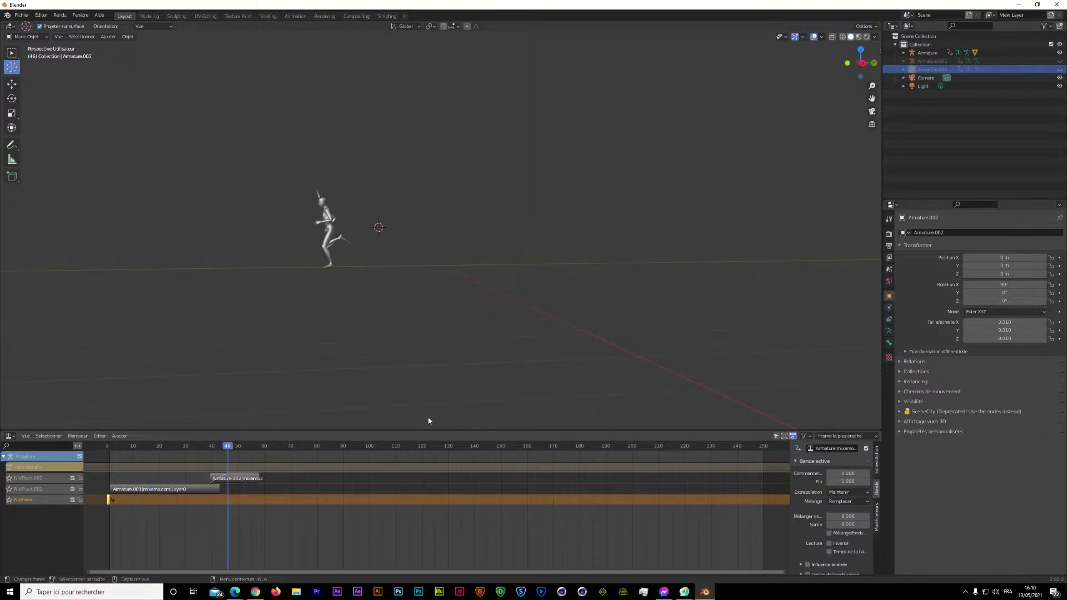